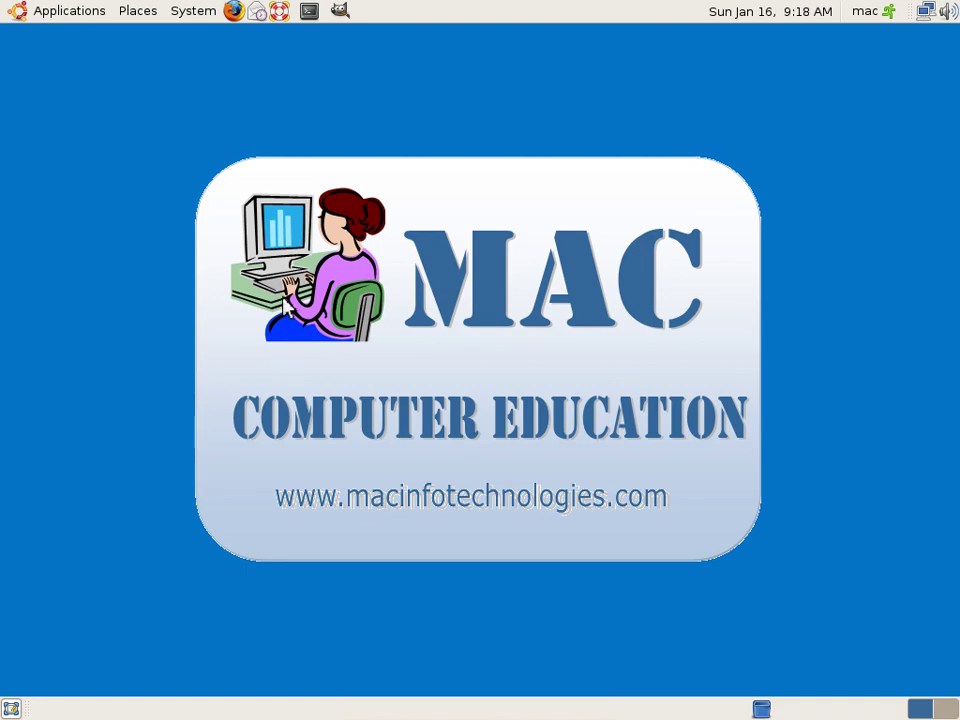
- Review the user account's contact, address and personal details and the password-change form, then close them without changes
click(193, 16)
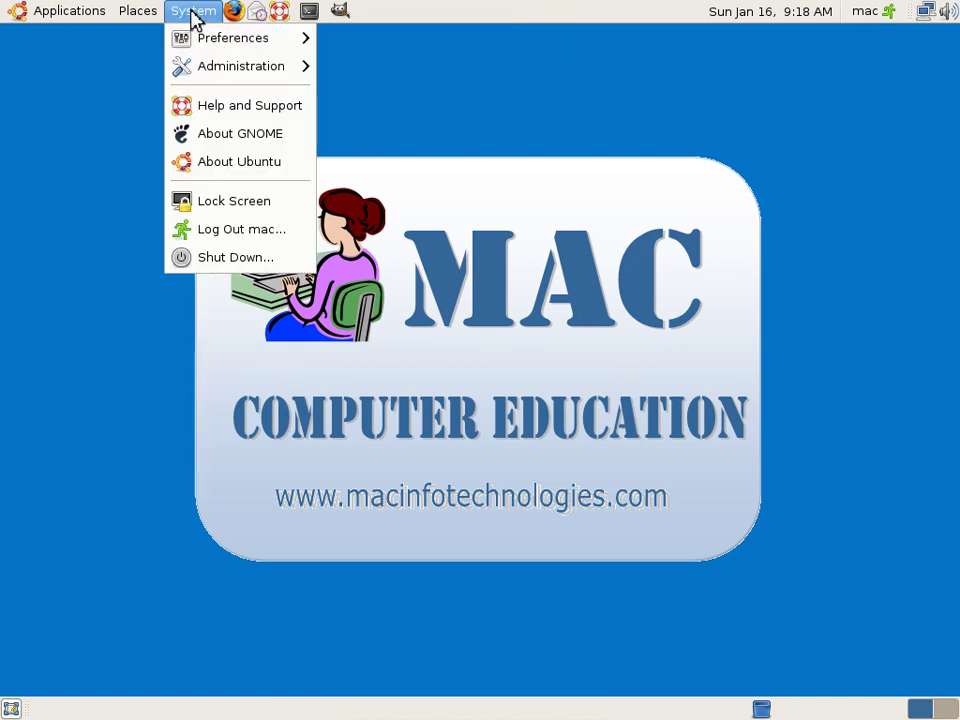
mouse_move(213, 40)
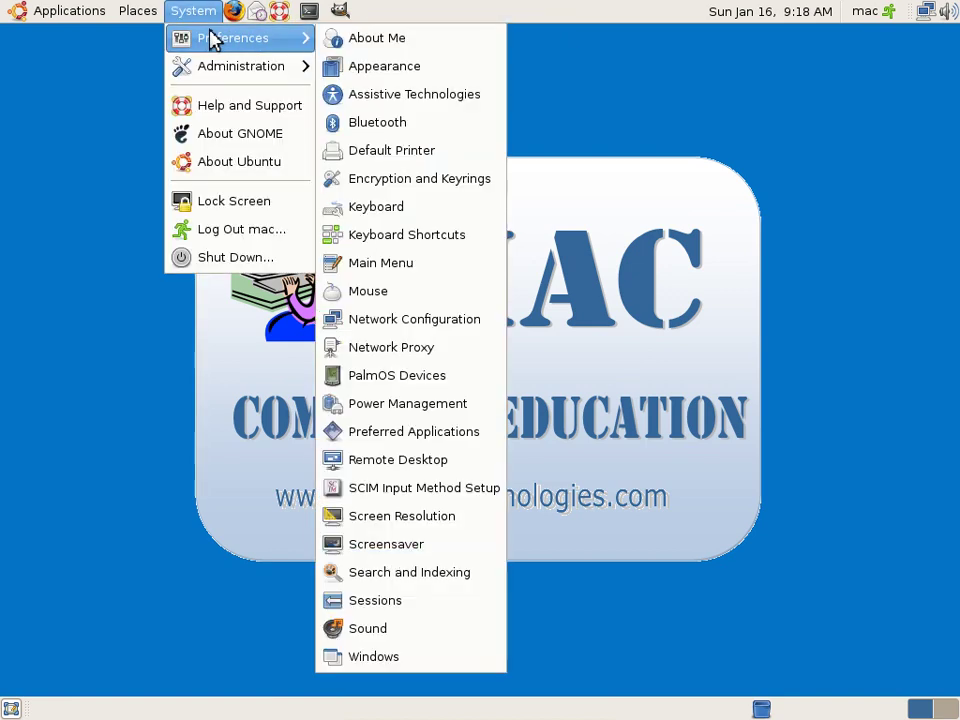
click(393, 44)
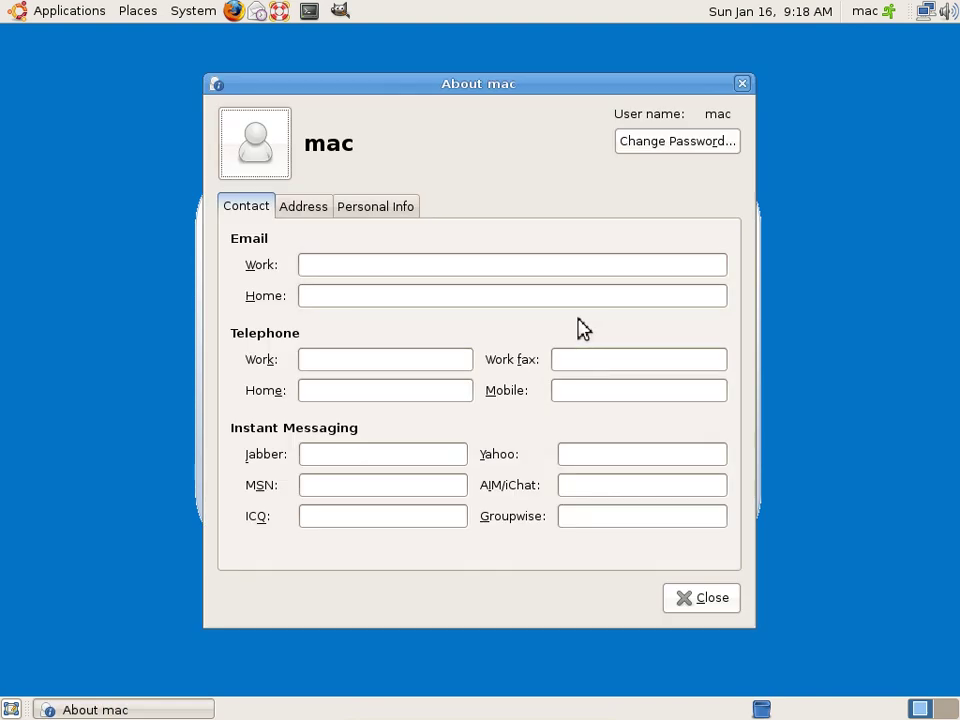
click(303, 208)
click(365, 206)
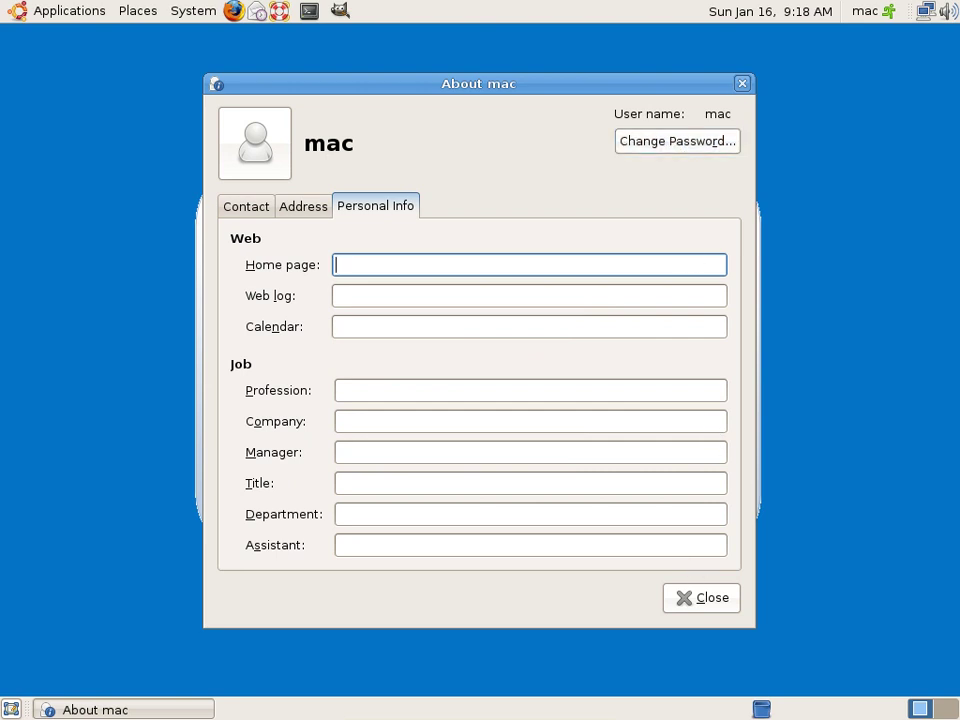
click(687, 146)
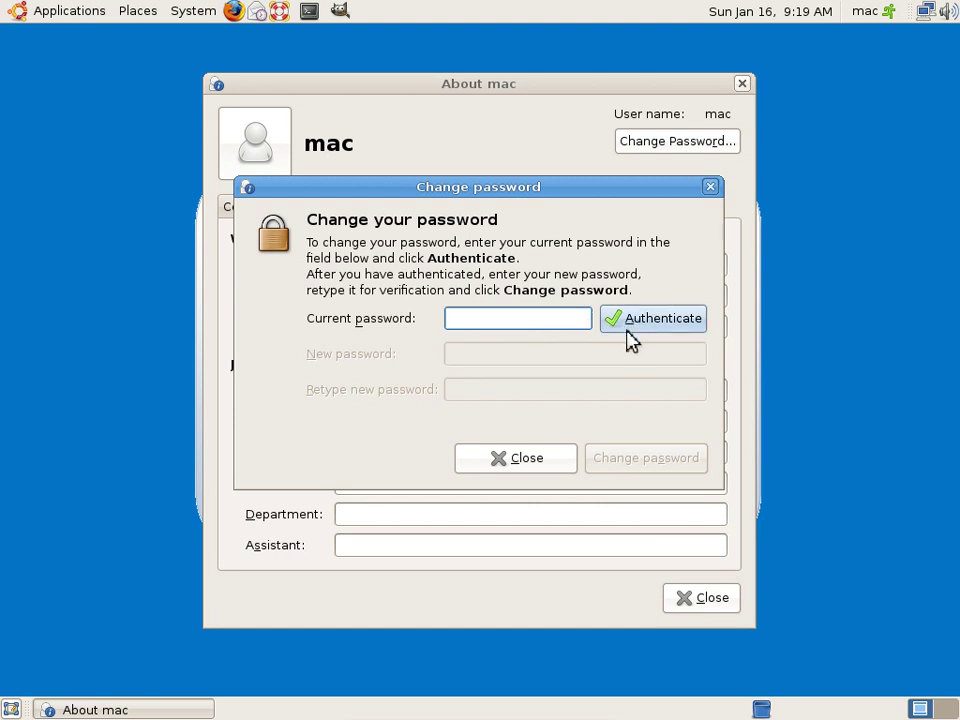
click(551, 458)
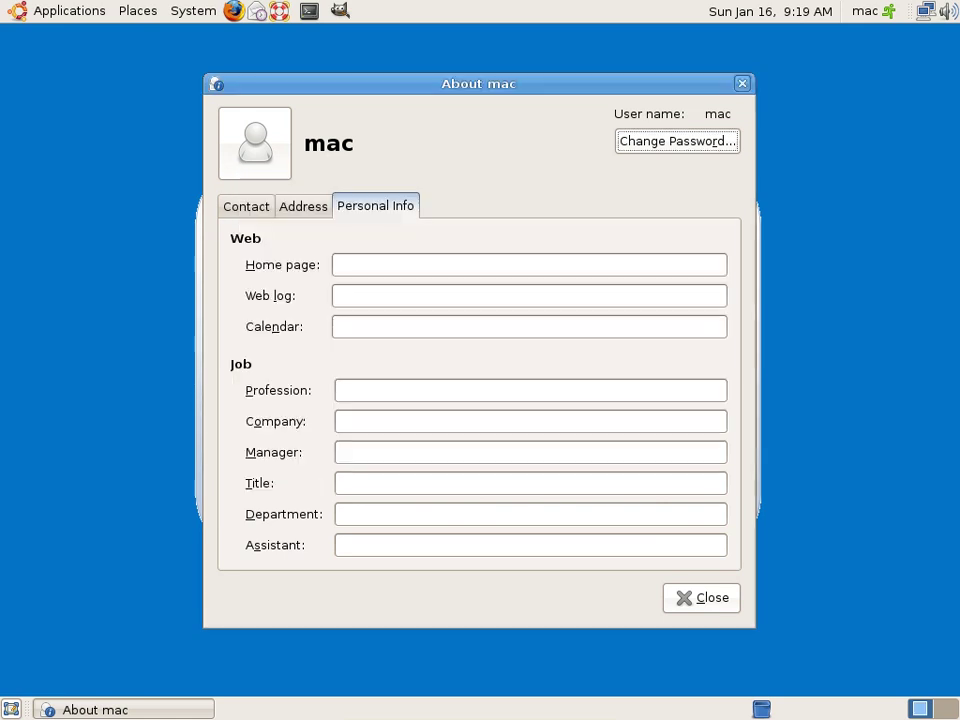
click(688, 598)
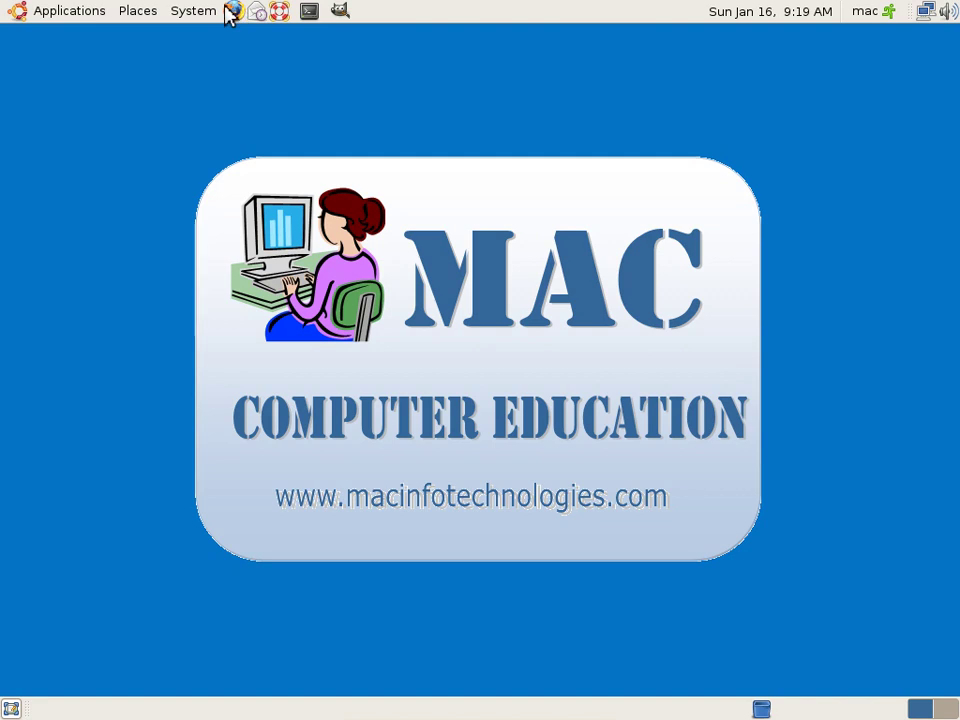
- Open the desktop's Appearance preferences
click(185, 12)
mouse_move(207, 48)
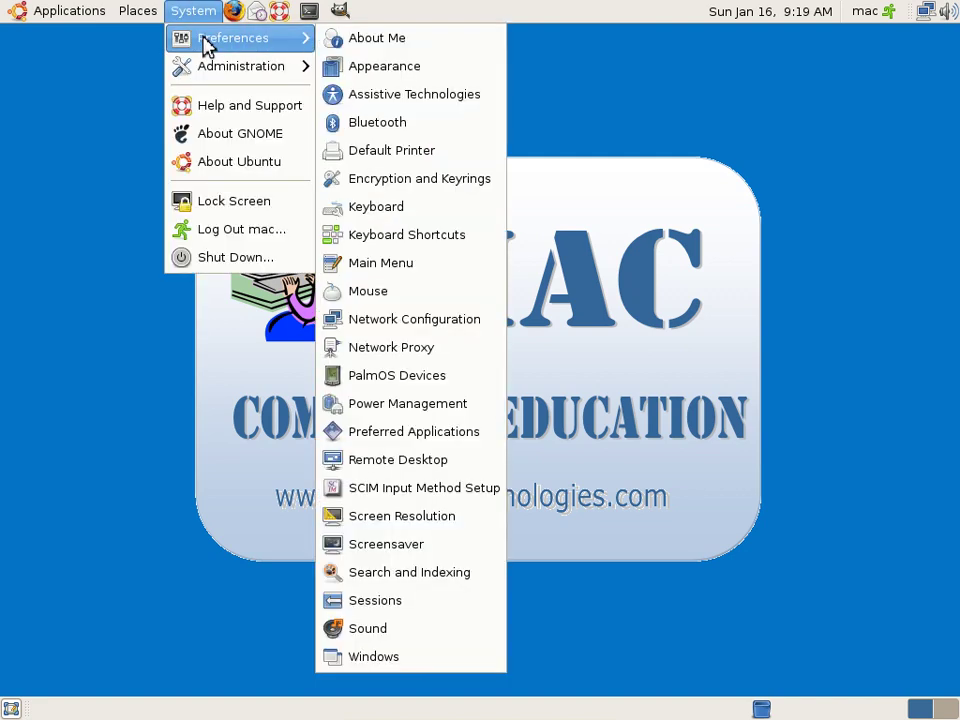
click(400, 68)
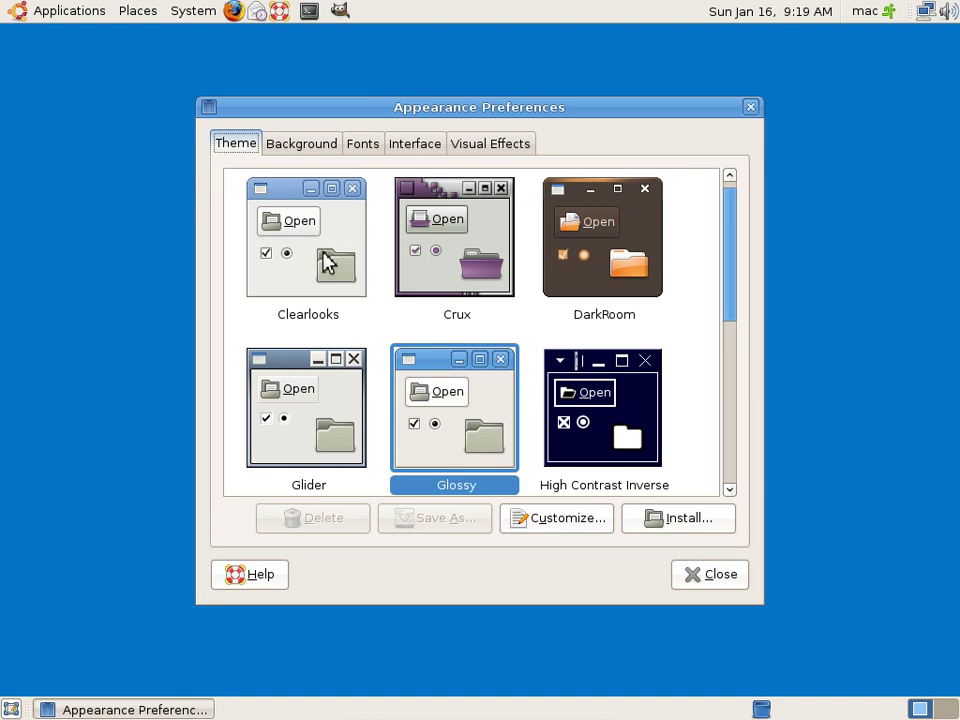
- Try the Clearlooks, Crux, DarkRoom and High Contrast Inverse themes, and switch back to Glossy
click(315, 253)
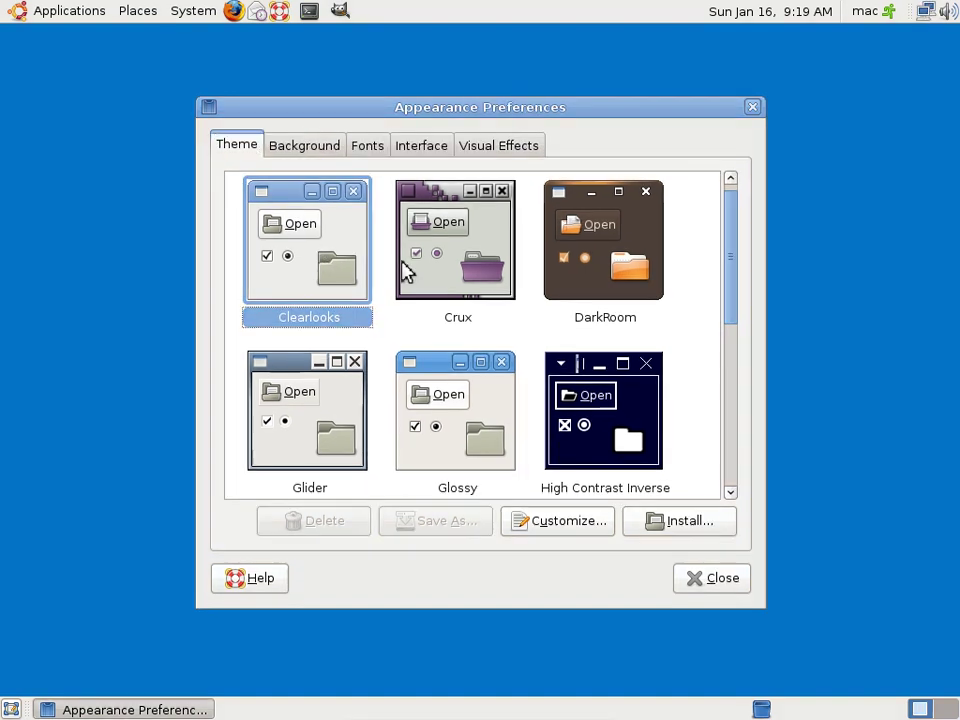
click(454, 253)
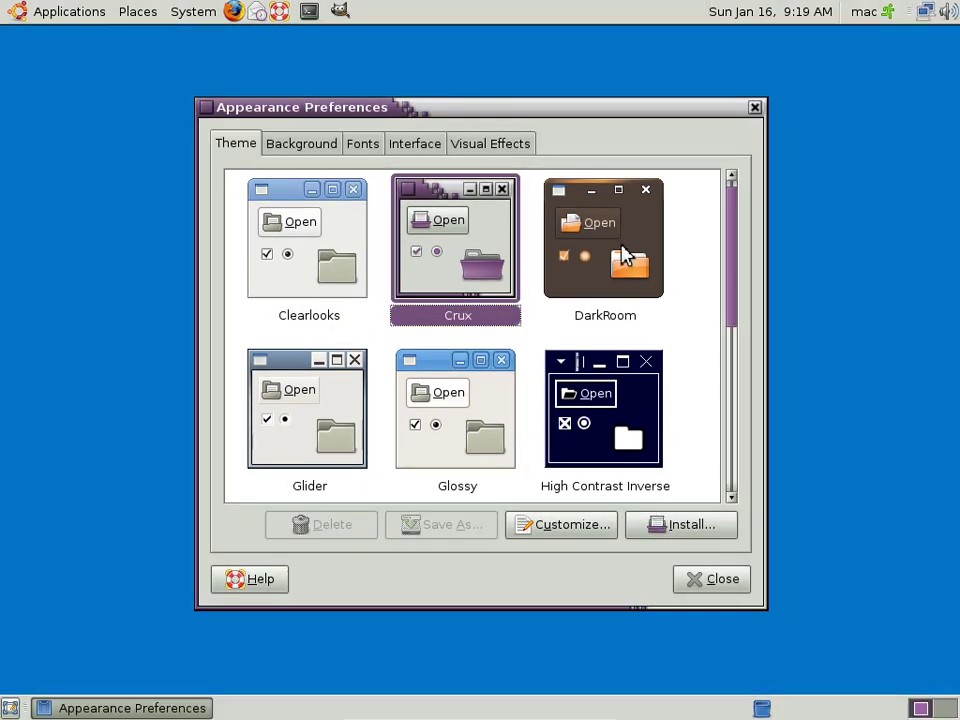
click(624, 255)
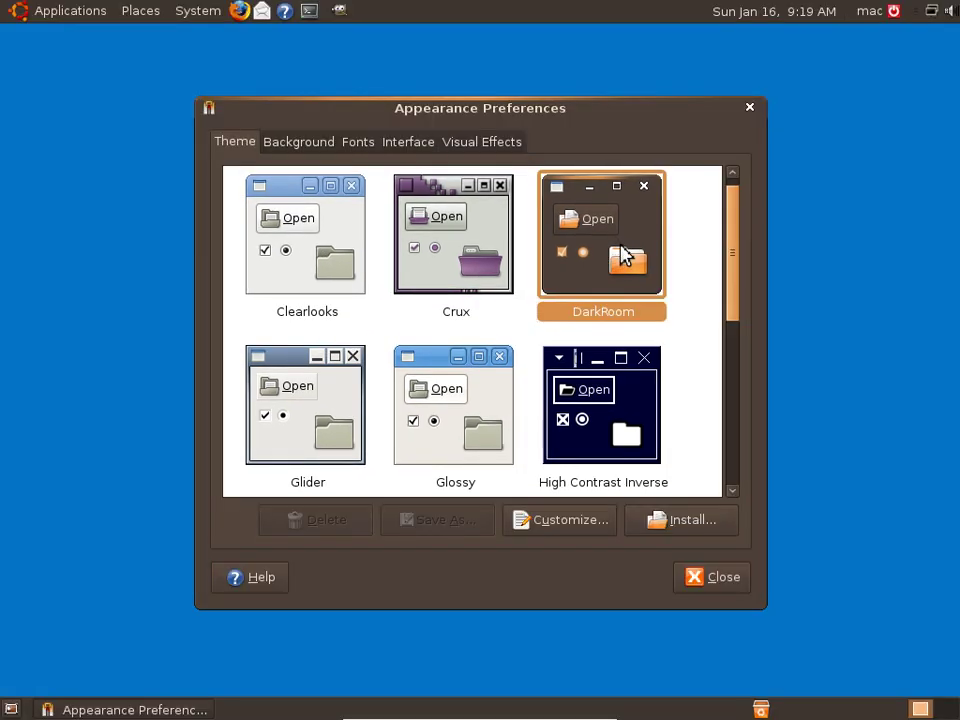
click(600, 392)
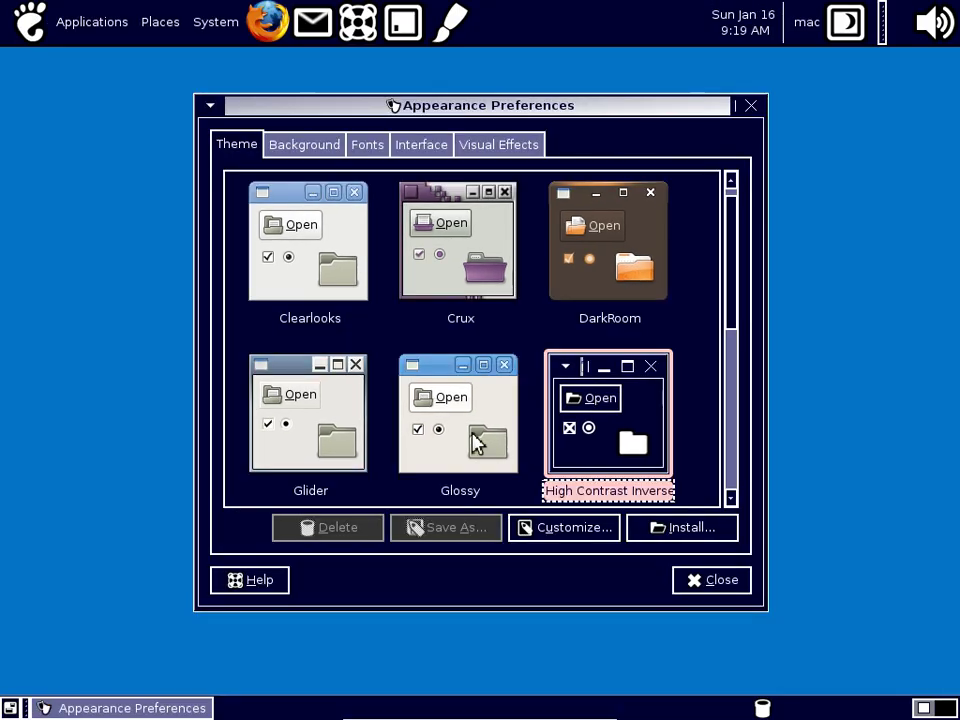
click(457, 408)
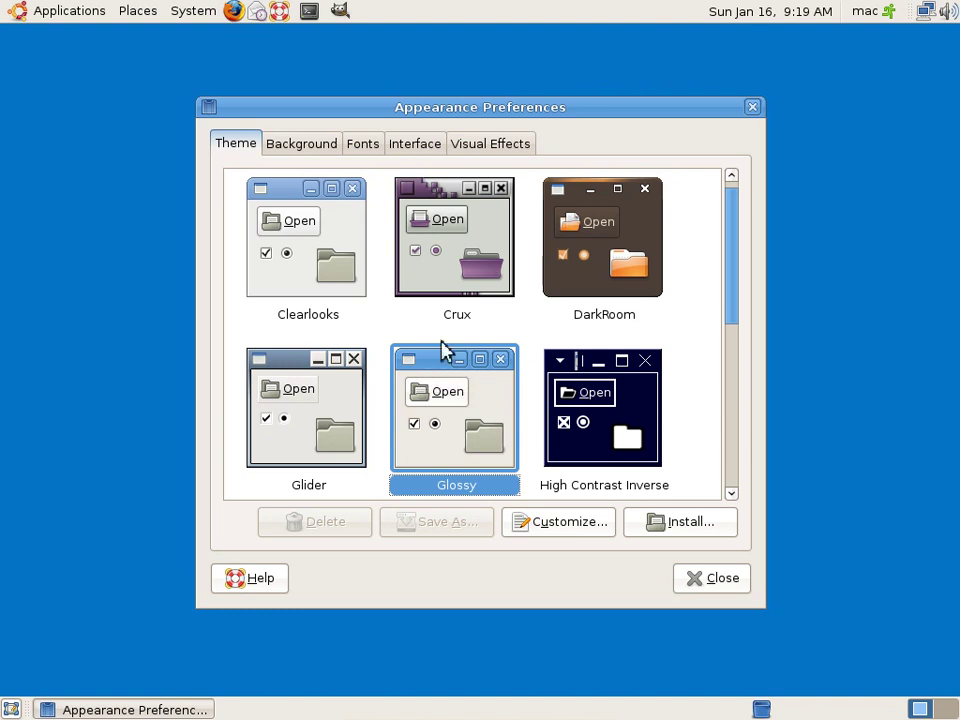
- Try the High Contrast Large Print Inverse, Human and Human-Clearlooks themes, and reapply the Glossy theme
scroll(531, 370, down, 3)
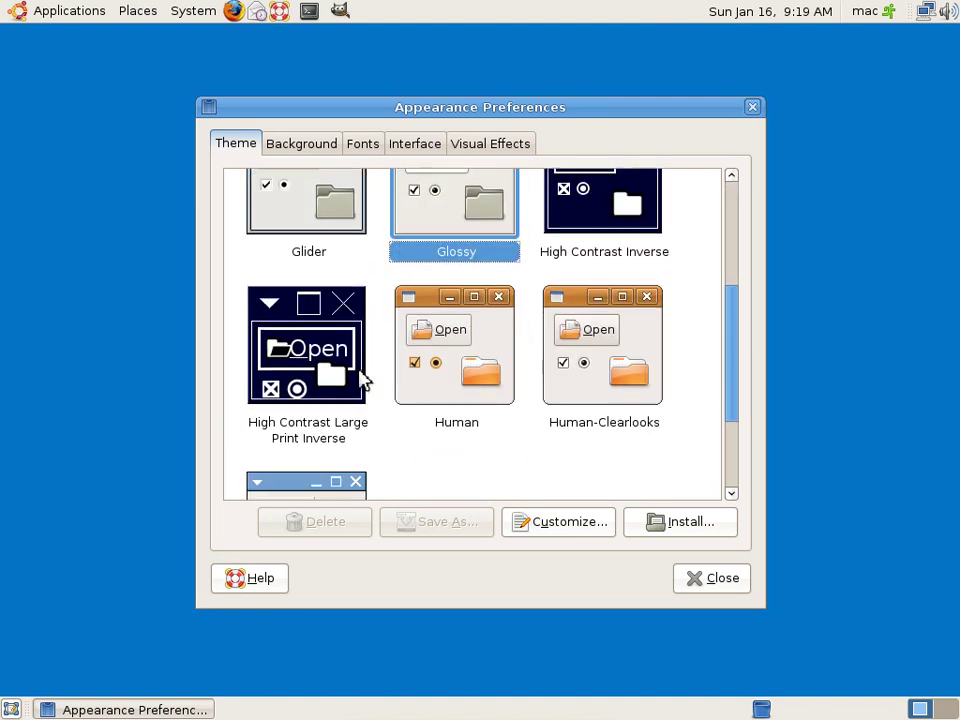
click(333, 362)
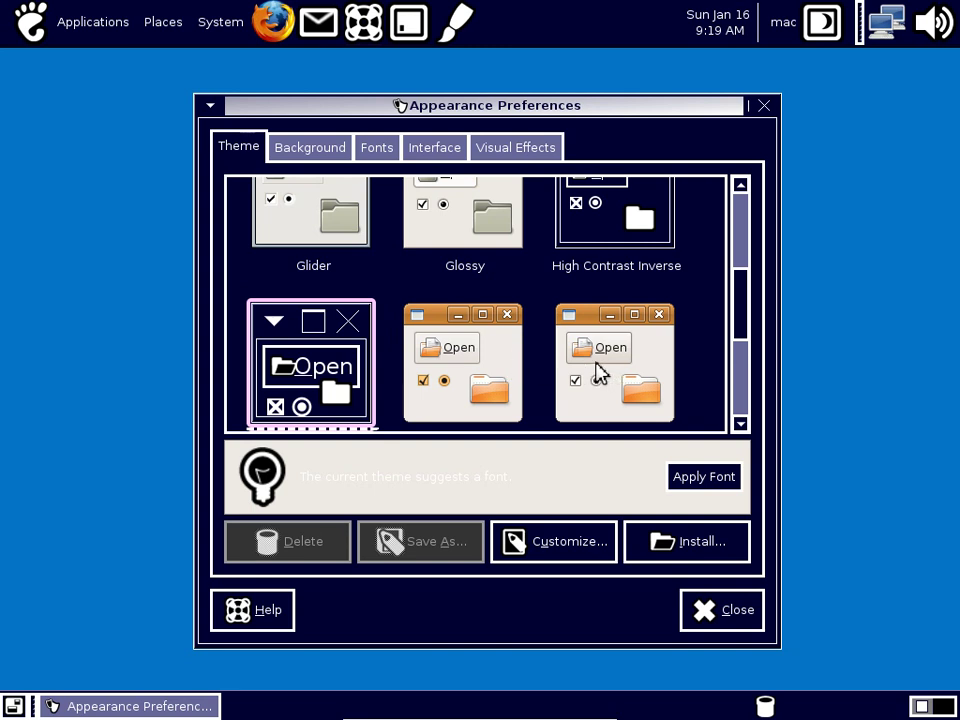
click(484, 360)
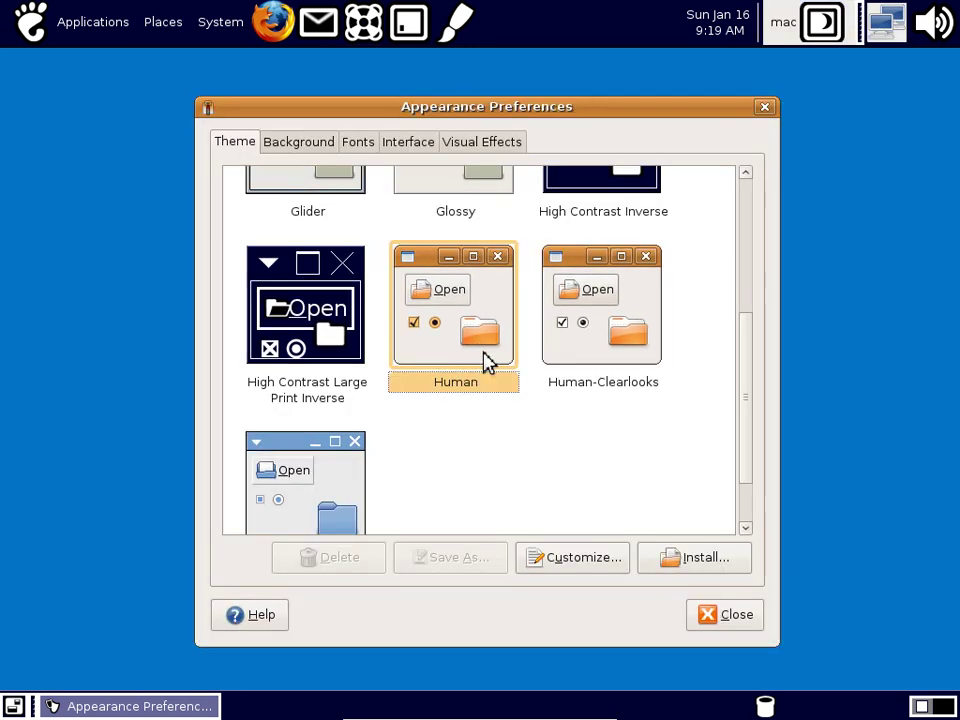
click(601, 322)
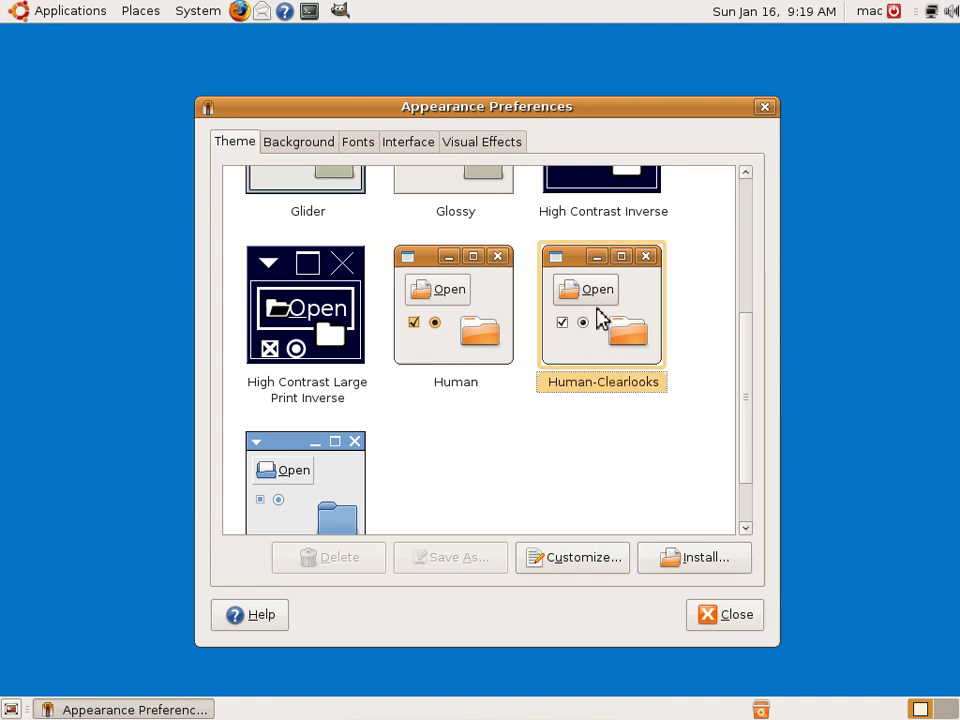
scroll(592, 222, up, 3)
scroll(470, 300, up, 1)
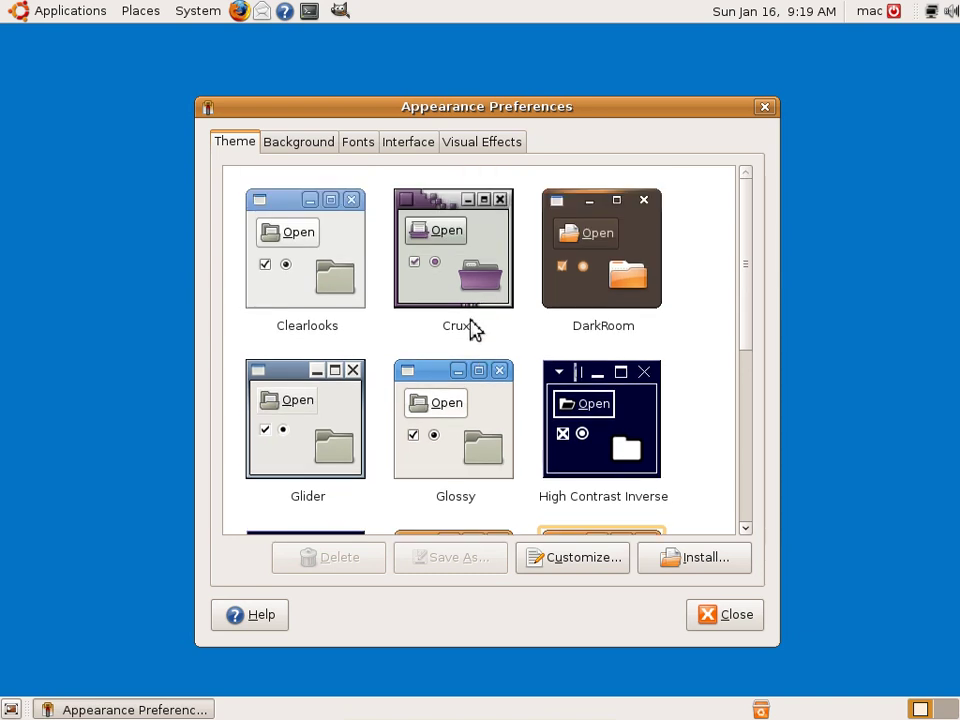
click(446, 425)
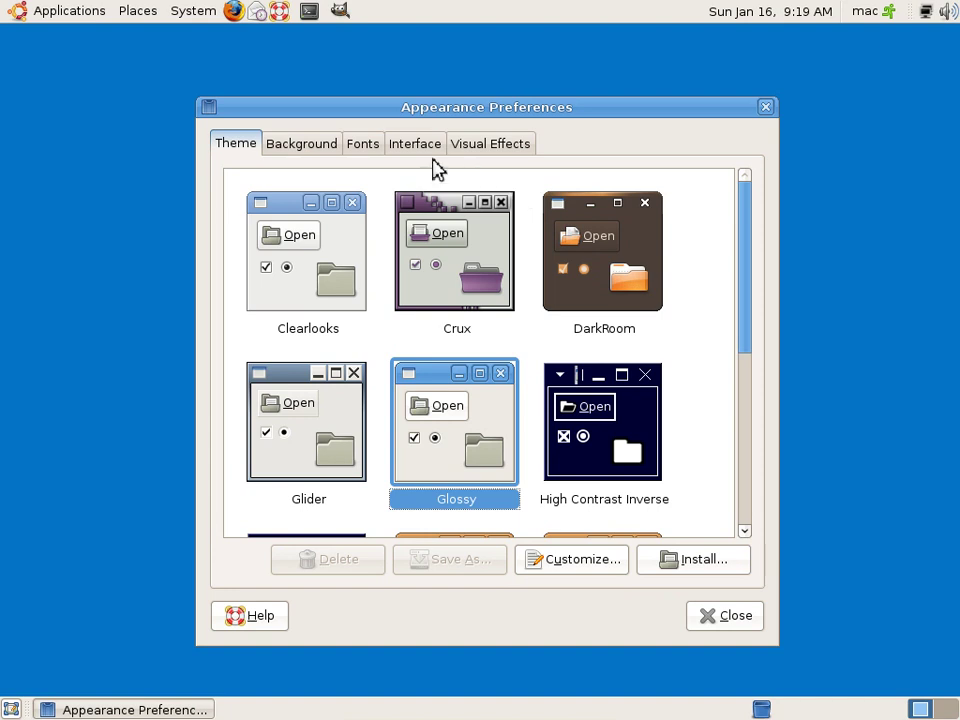
- Try the Ubuntu and teal MAC wallpapers as the desktop background, and return to the blue MAC wallpaper
click(302, 143)
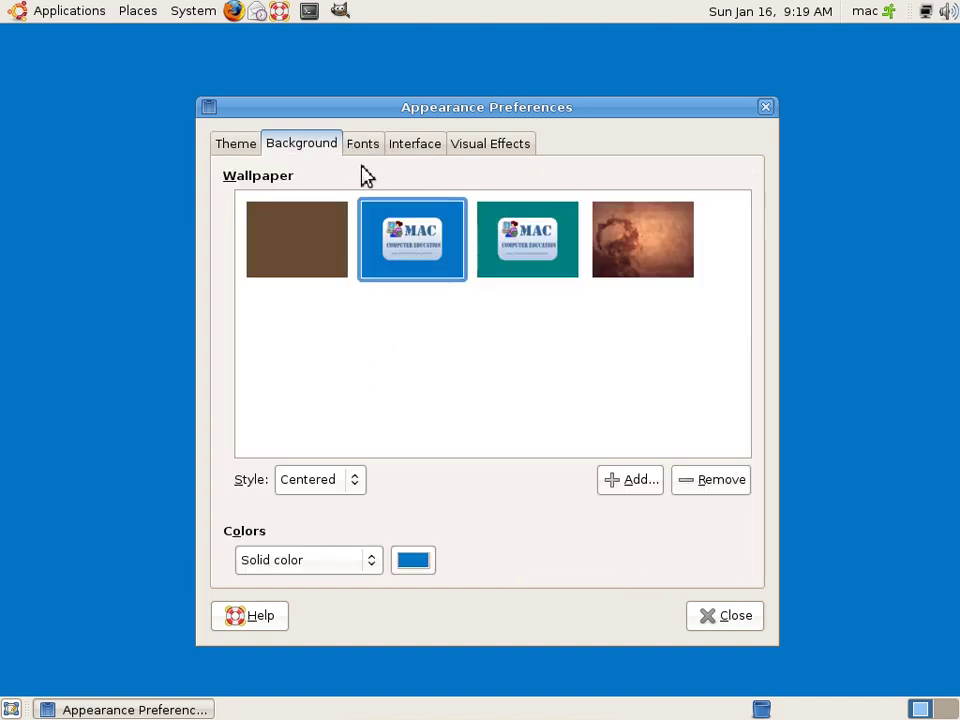
click(668, 236)
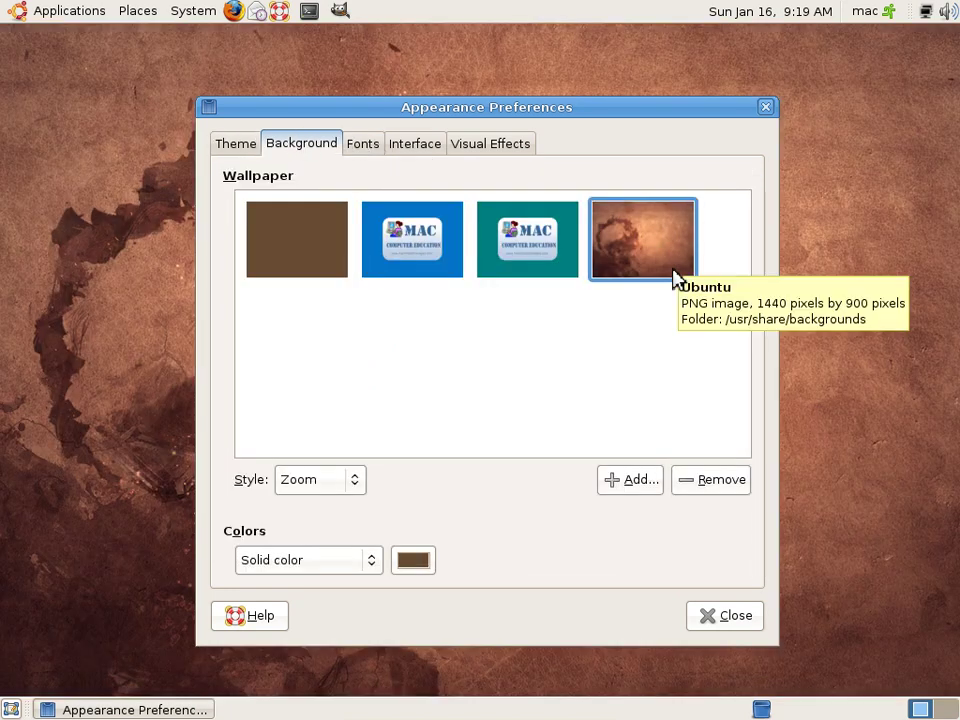
click(533, 248)
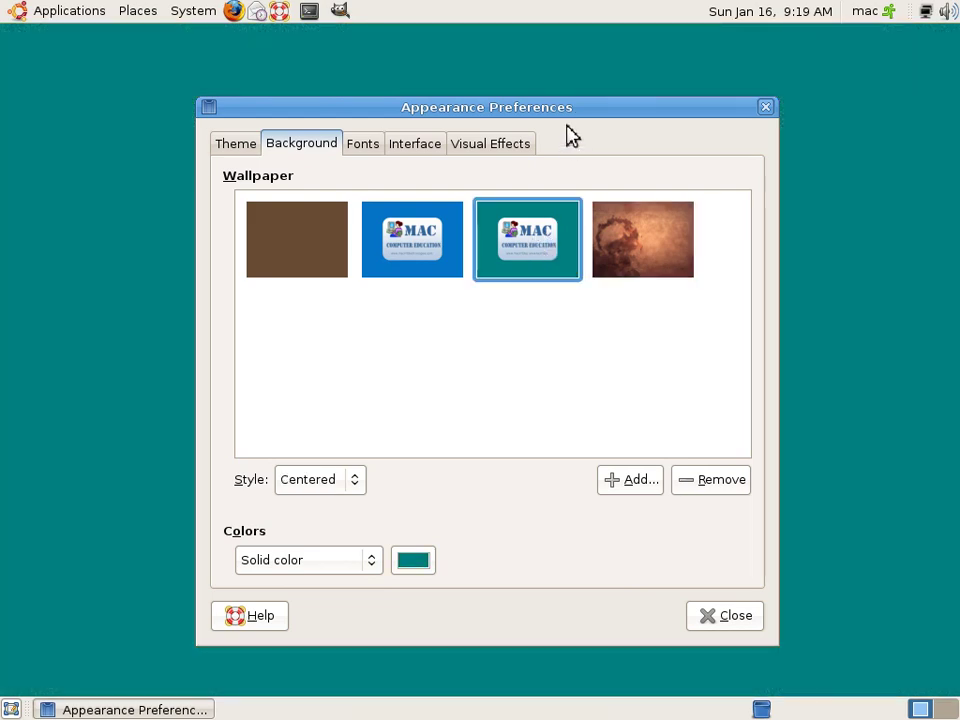
drag(570, 135, 562, 93)
click(358, 253)
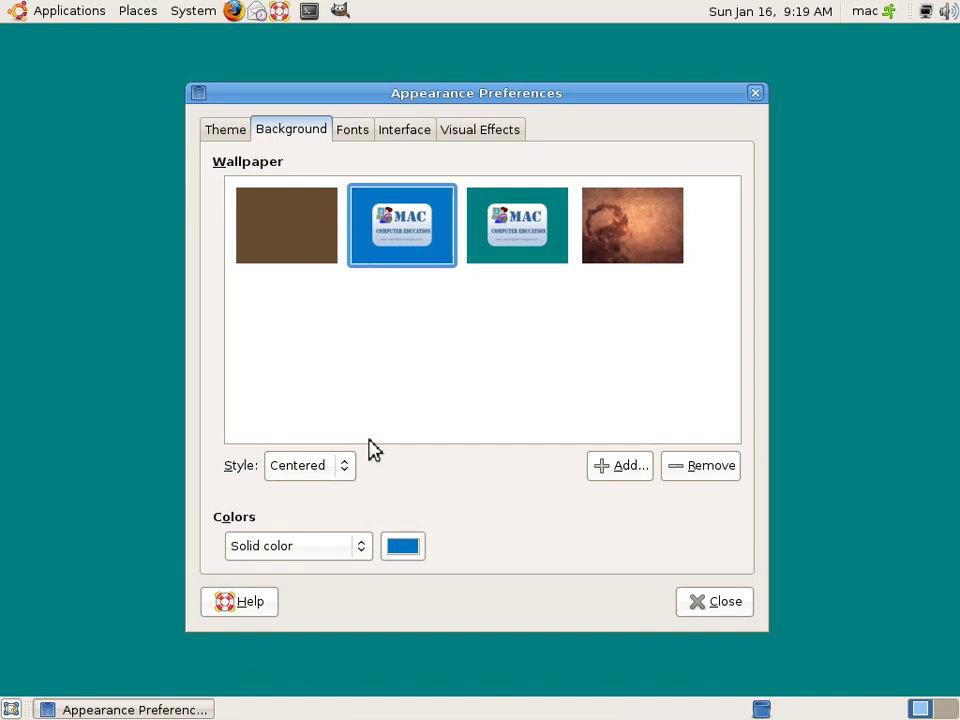
click(628, 468)
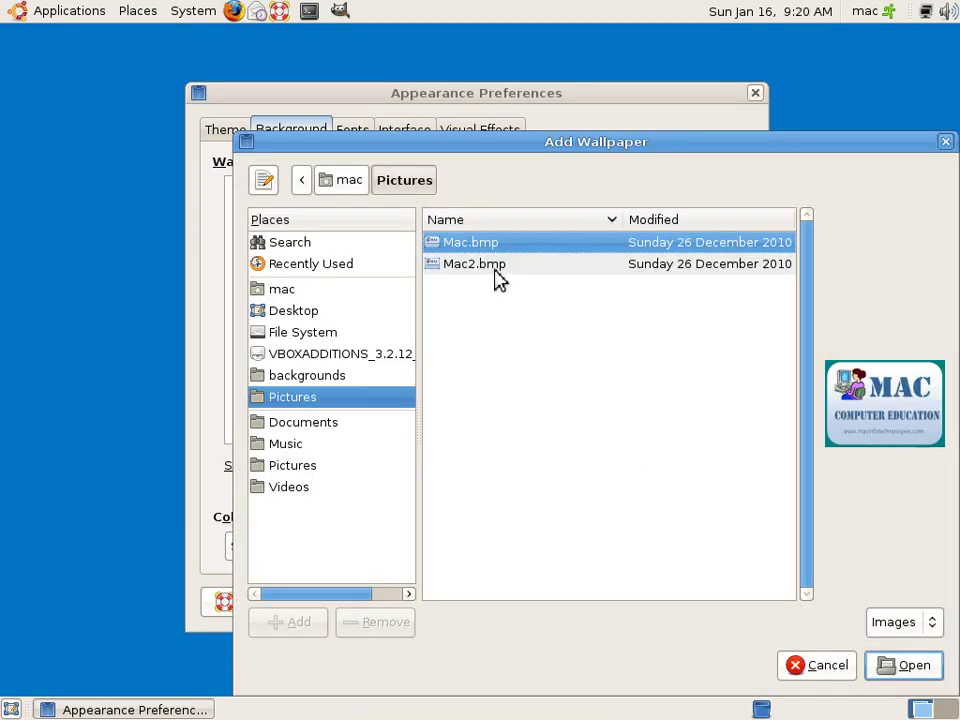
click(491, 268)
click(491, 247)
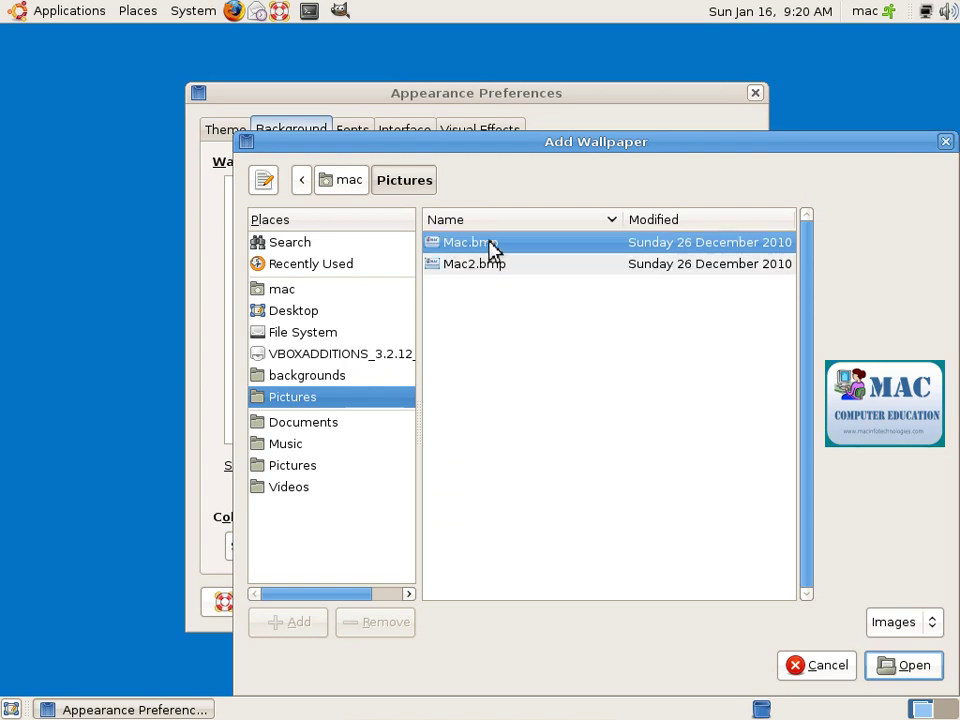
click(800, 668)
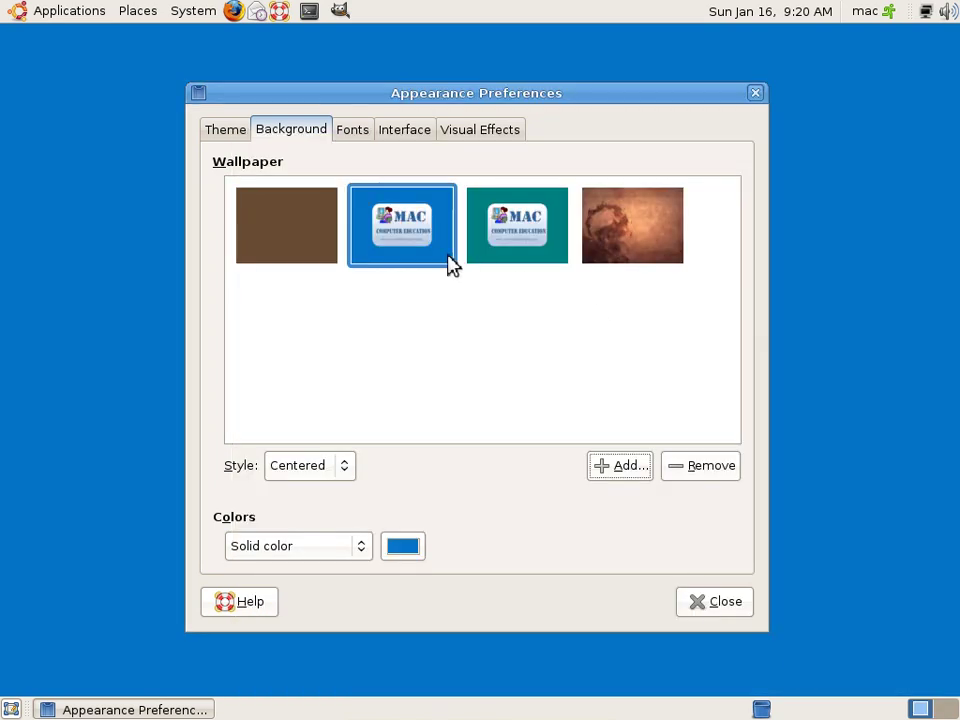
- Add space-01.jpg from the backgrounds folder to the wallpapers and apply it to the desktop
click(626, 466)
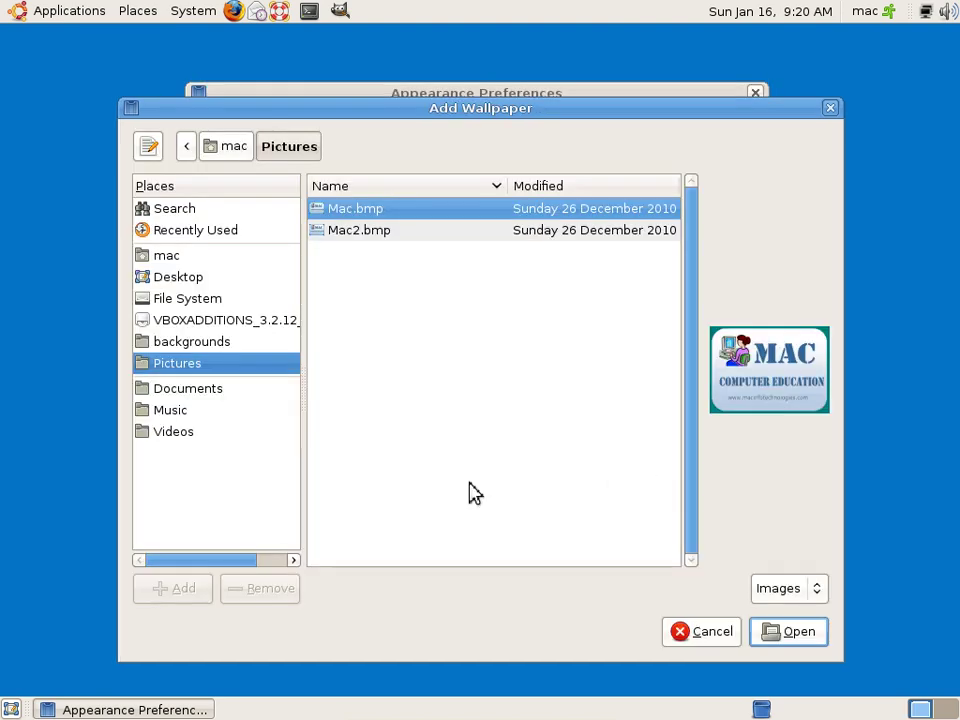
click(168, 388)
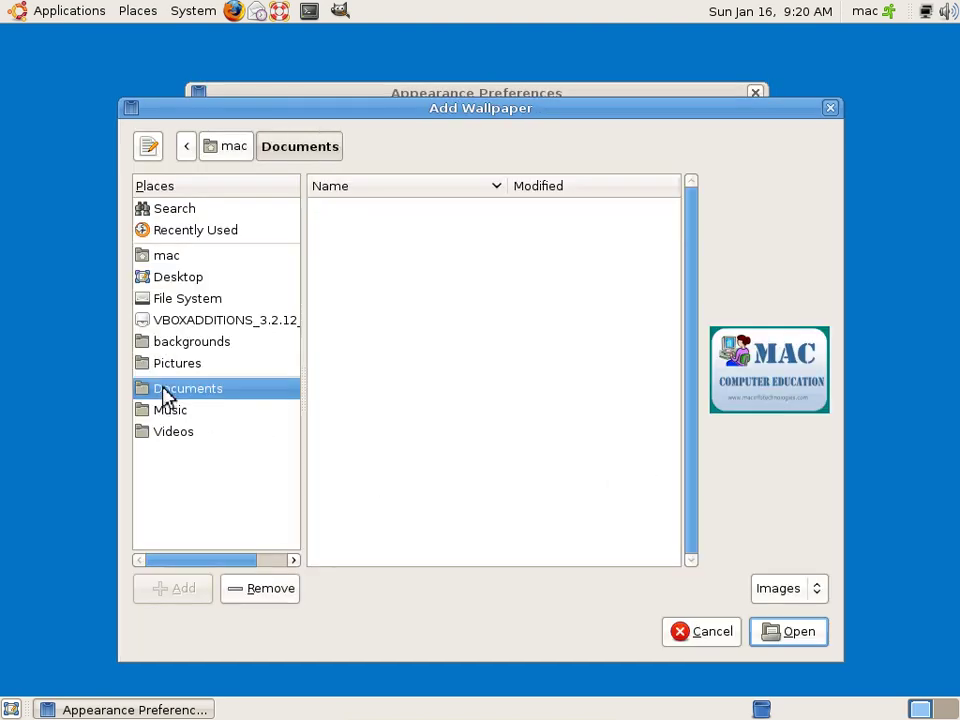
click(176, 345)
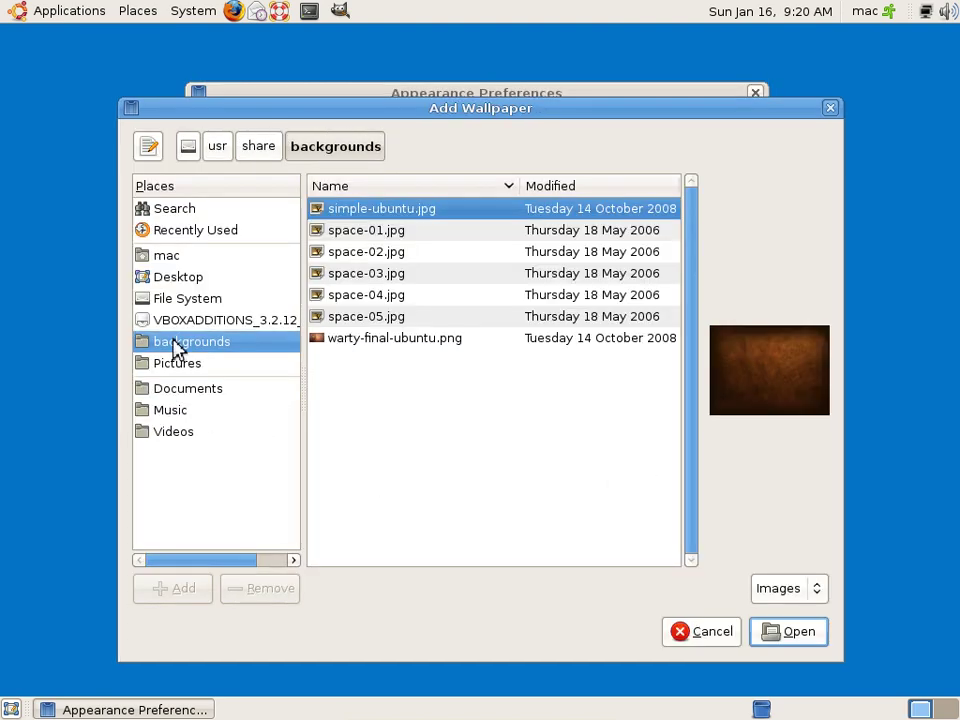
click(375, 233)
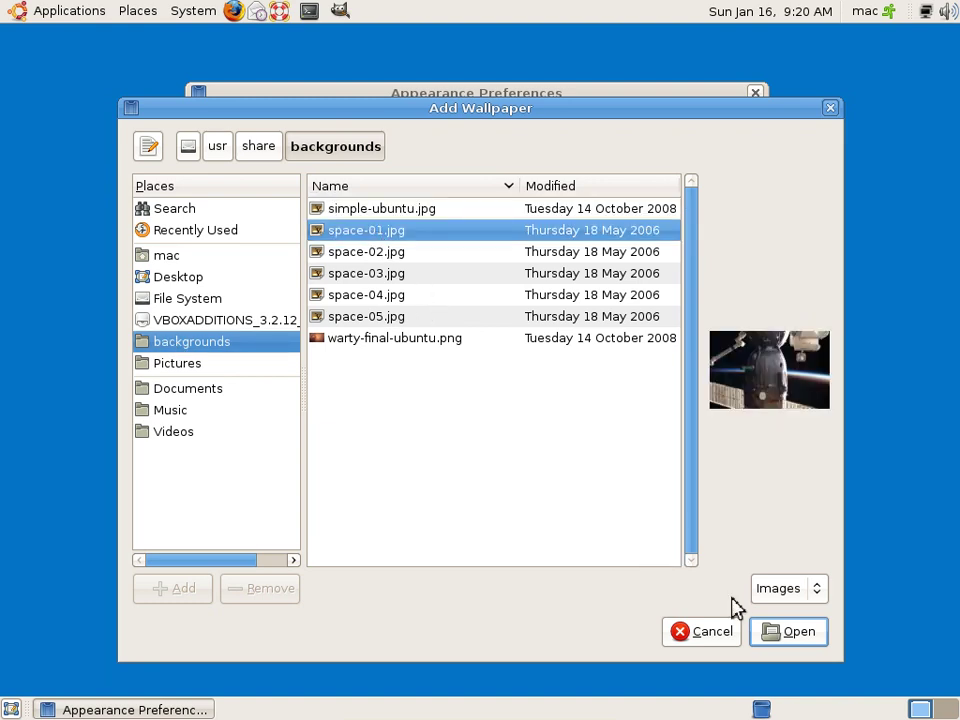
click(779, 634)
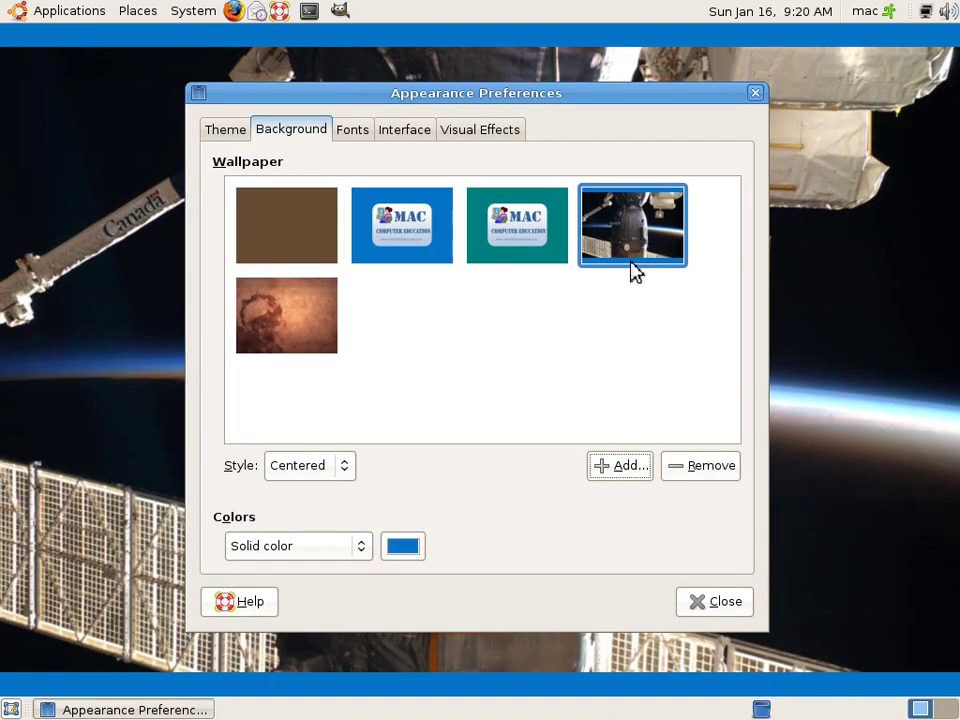
- Add space-03.jpg from the backgrounds folder as another wallpaper and apply it to the desktop
click(626, 468)
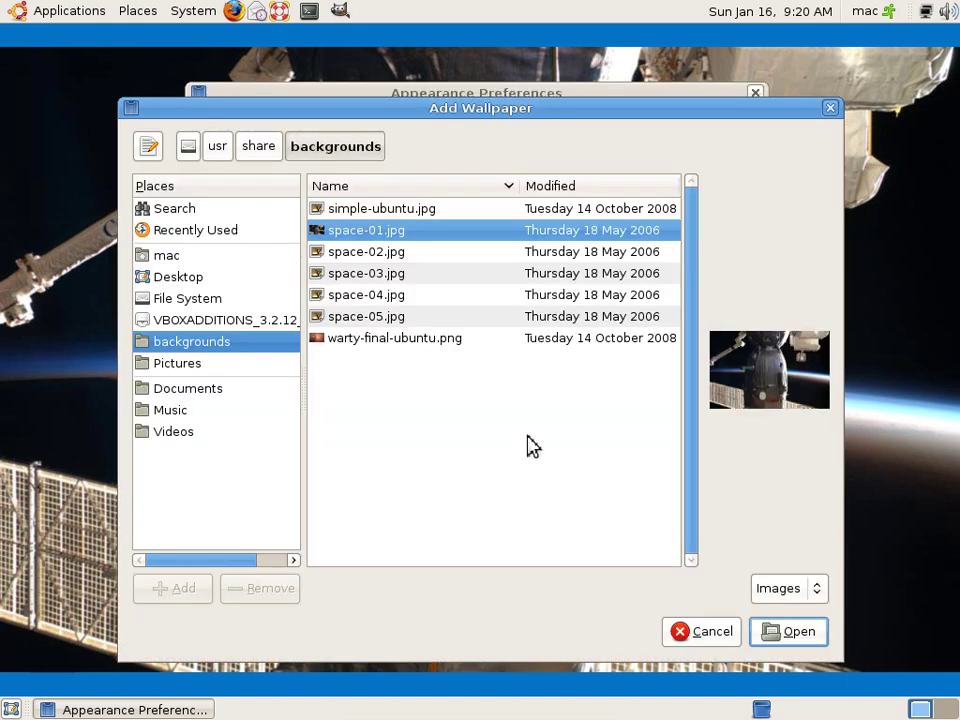
click(373, 258)
click(372, 278)
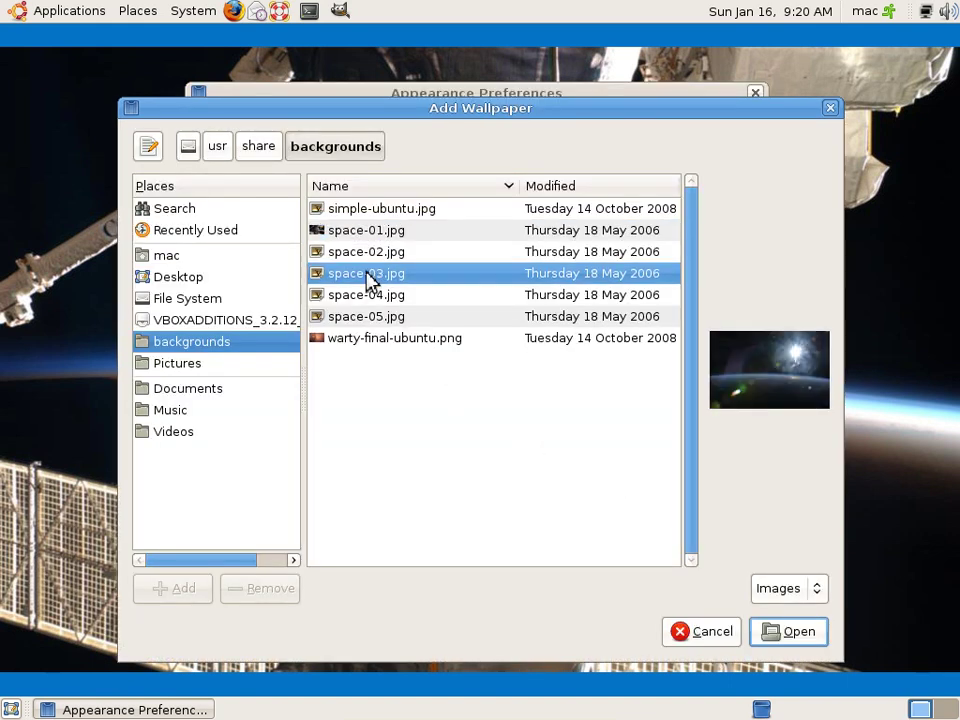
click(776, 632)
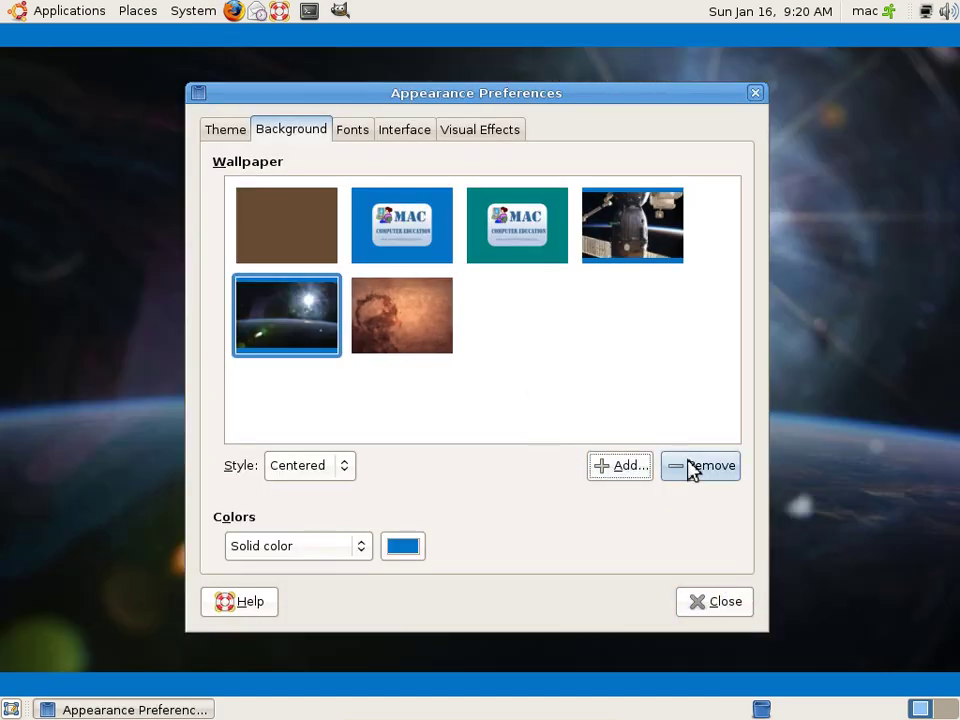
- Add space-04.jpg from the backgrounds folder as a wallpaper, apply it and view the desktop without the preferences window
click(632, 467)
click(360, 302)
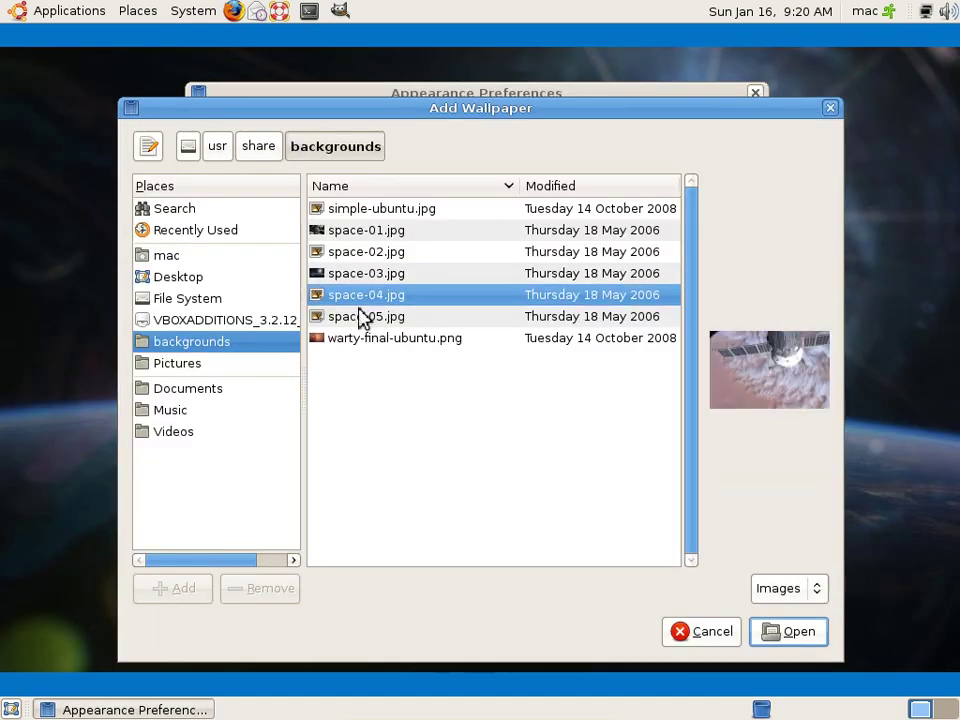
click(362, 318)
click(365, 296)
click(775, 631)
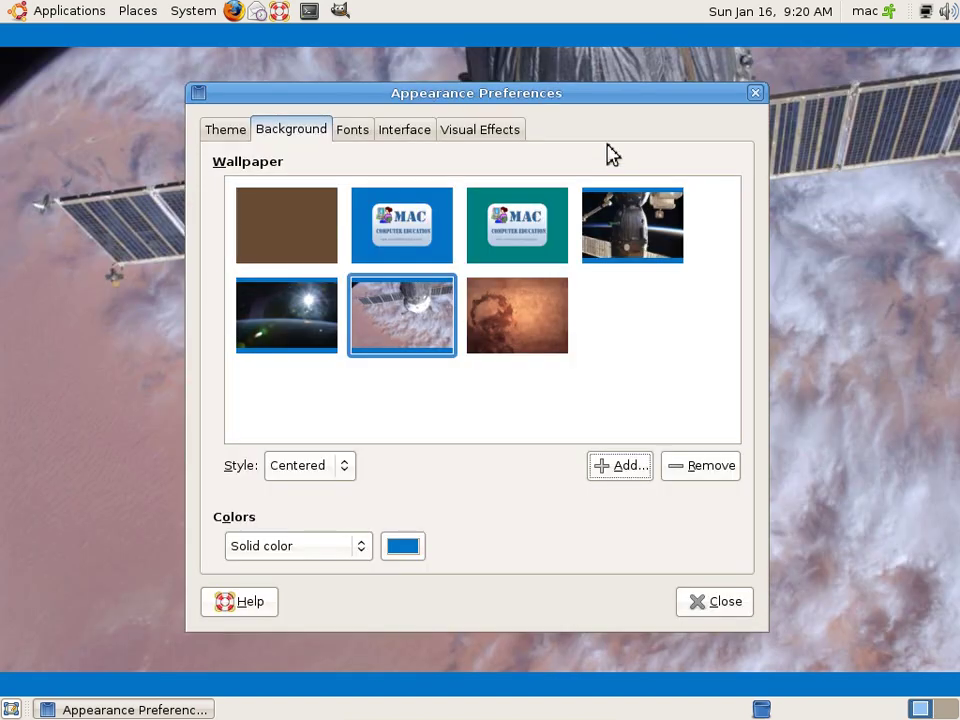
key(alt+F9)
click(10, 709)
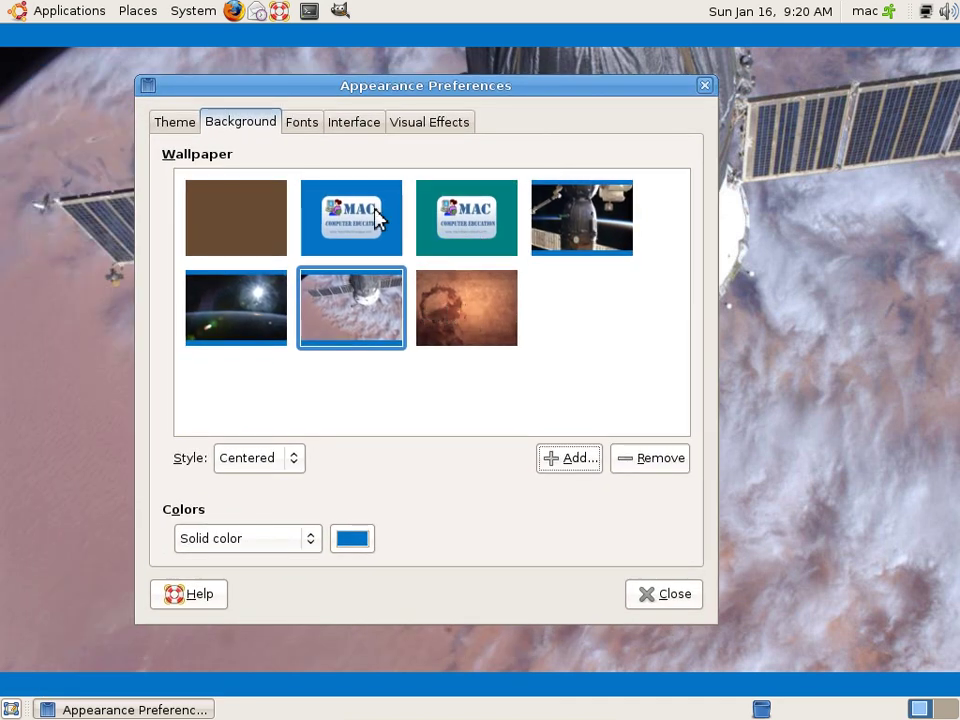
- Remove the three added space wallpapers, space-03, space-04 and space-01, from the wallpaper list
click(376, 220)
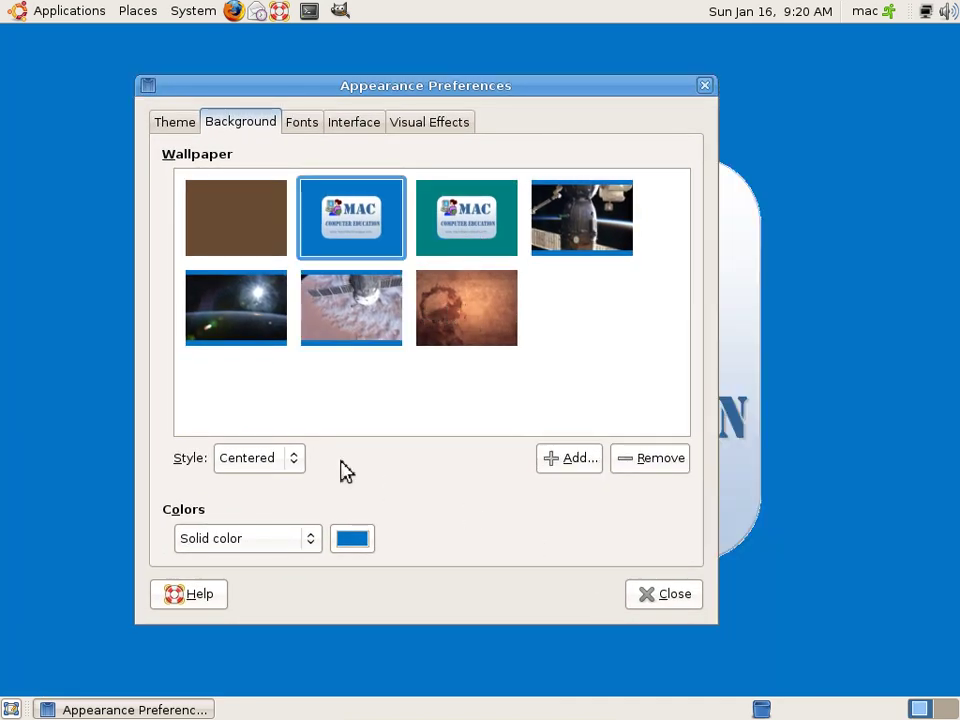
click(248, 330)
click(680, 460)
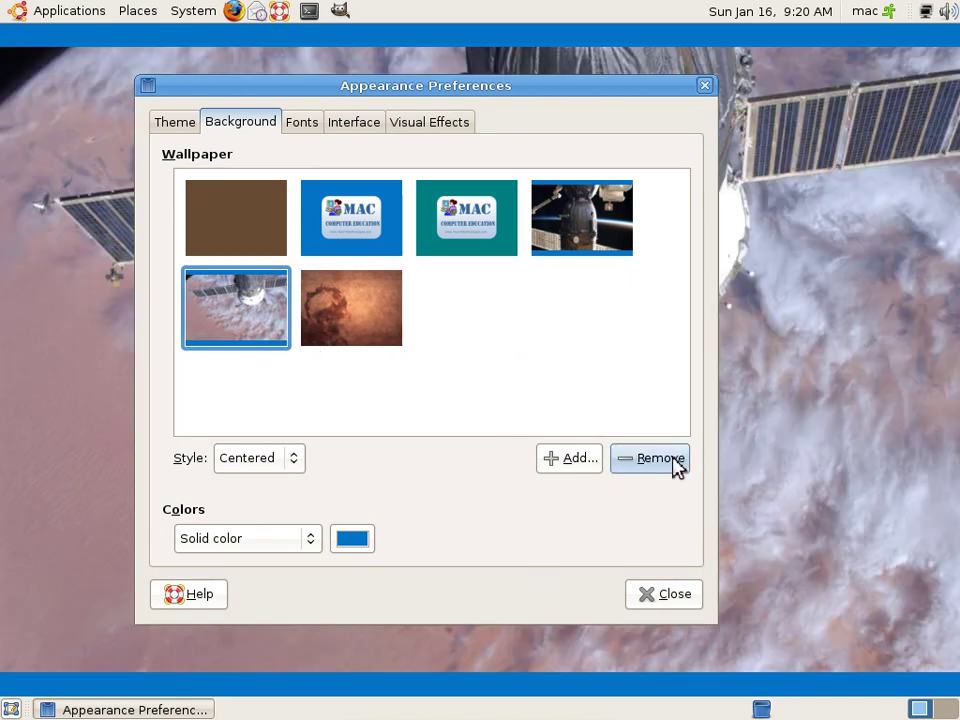
click(672, 461)
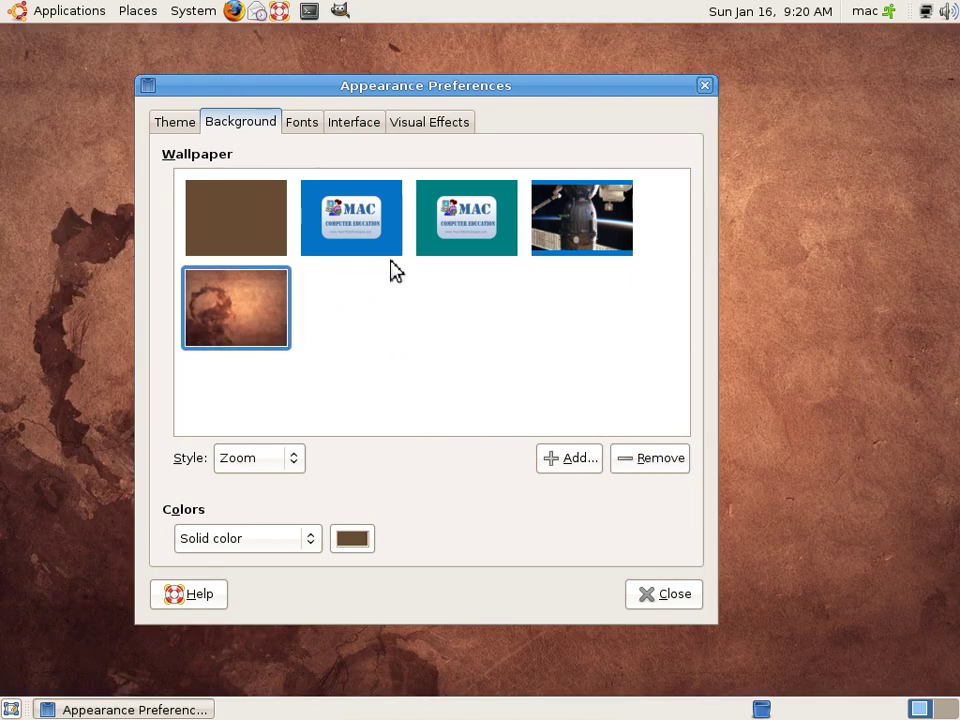
click(565, 236)
click(650, 462)
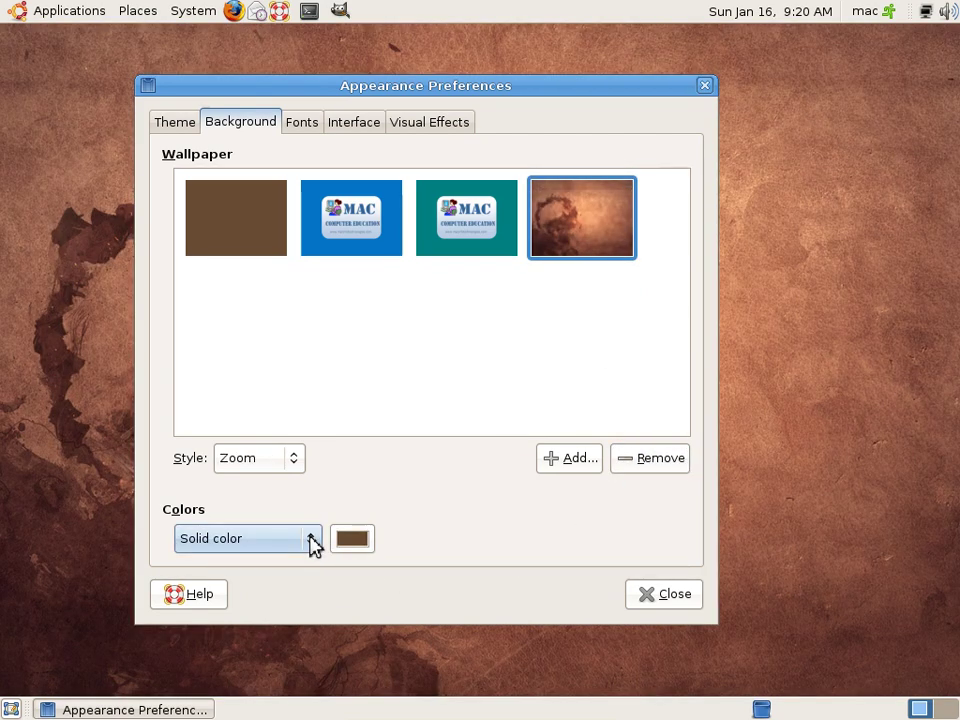
- Set the Ubuntu wallpaper's style to Centered, and return to the blue MAC wallpaper after trying the plain brown background
click(301, 457)
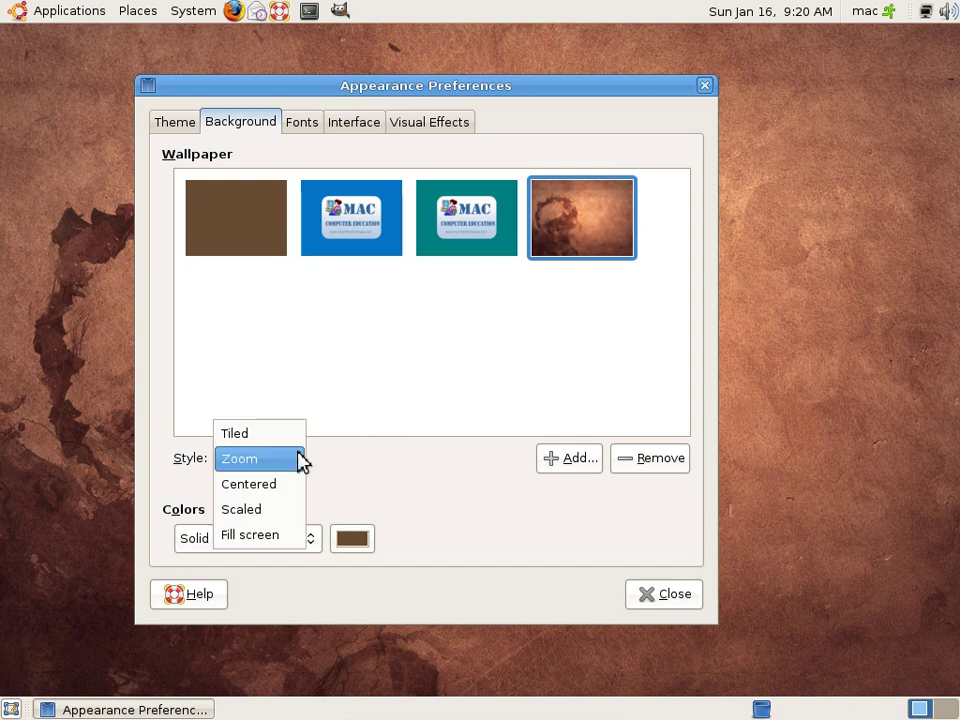
click(281, 486)
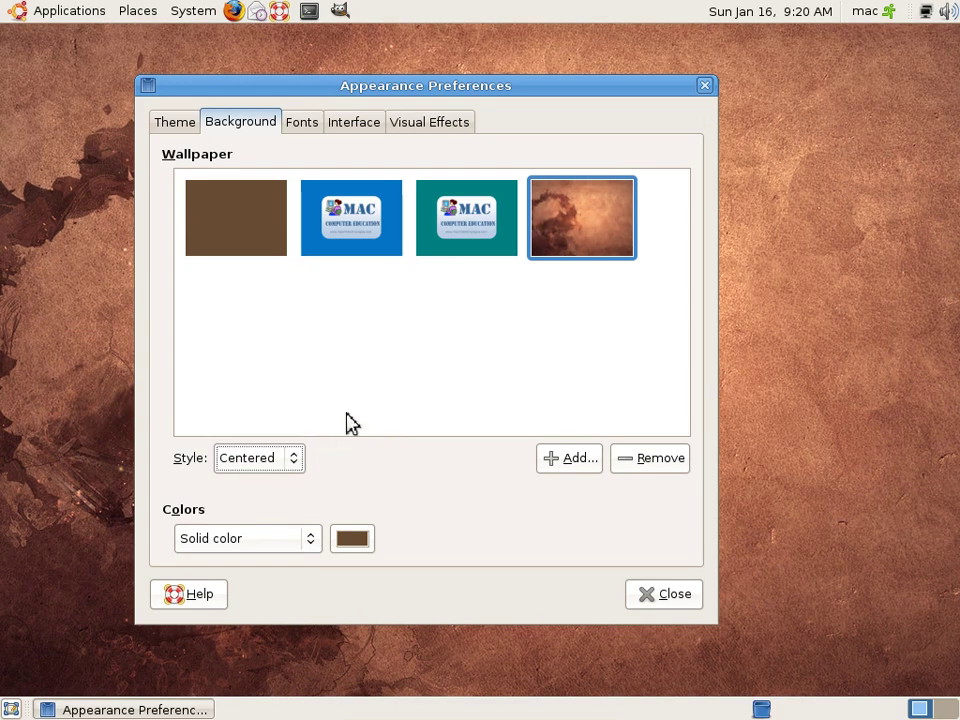
click(368, 240)
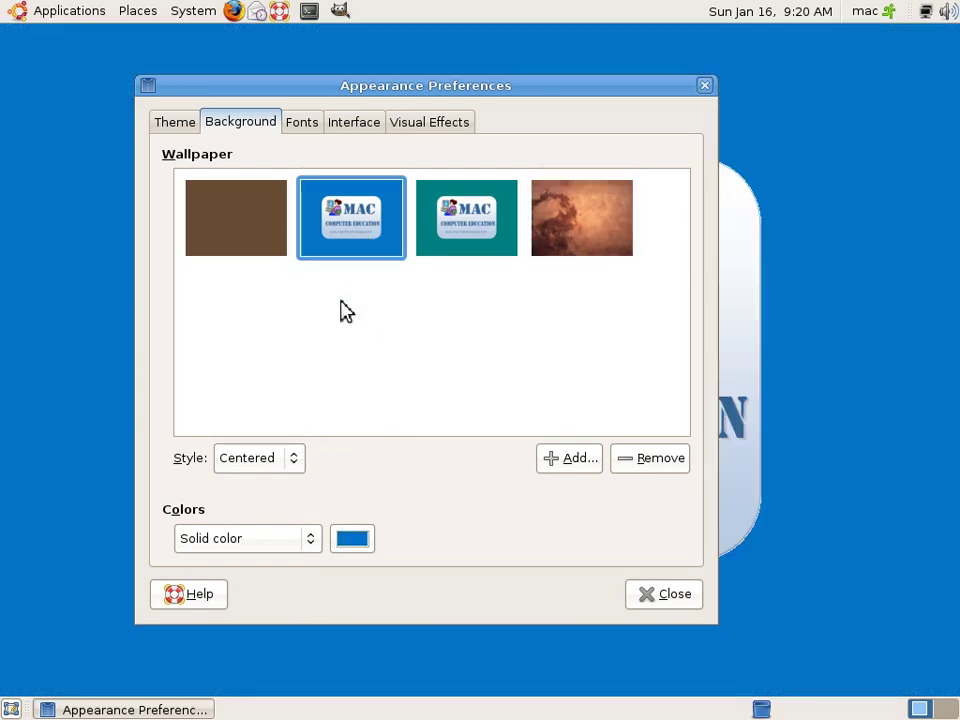
click(240, 238)
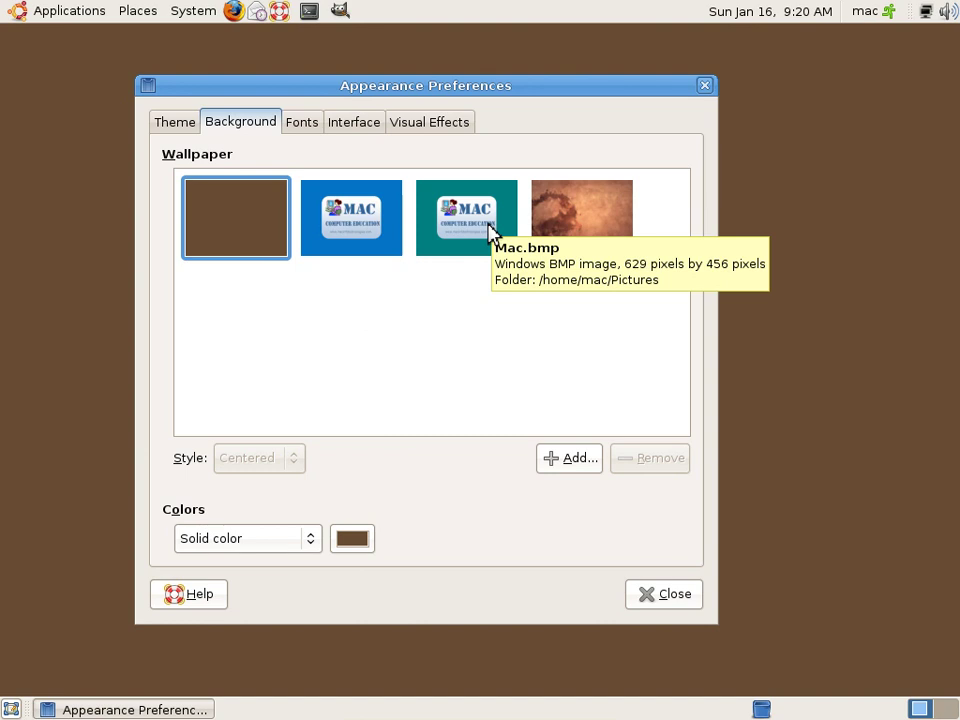
click(388, 234)
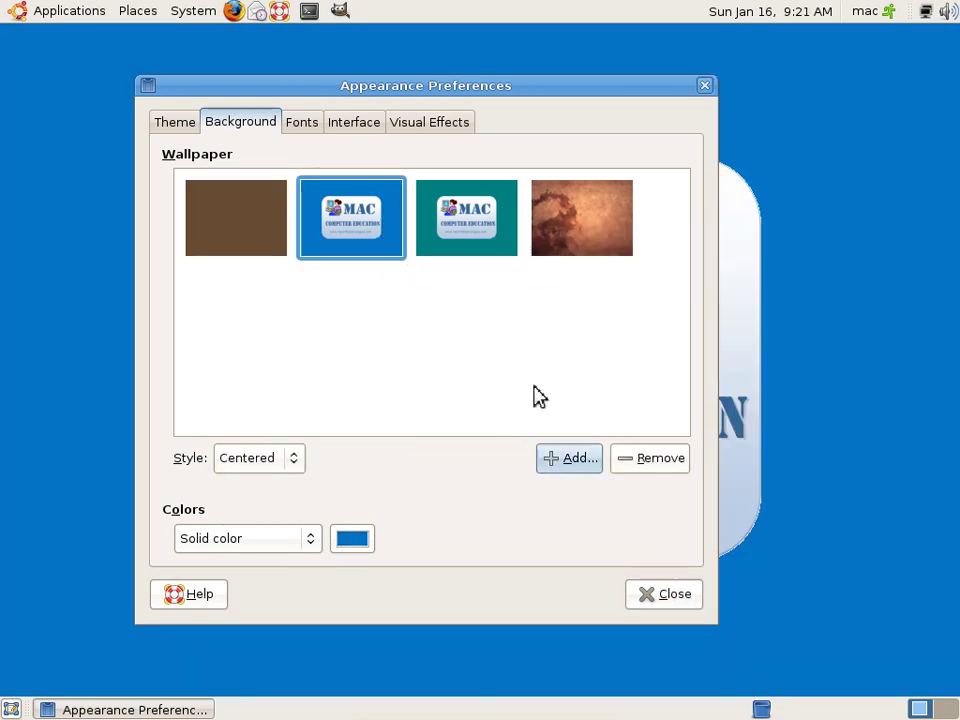
- Set the window title font to Sans Bold size 16
click(304, 124)
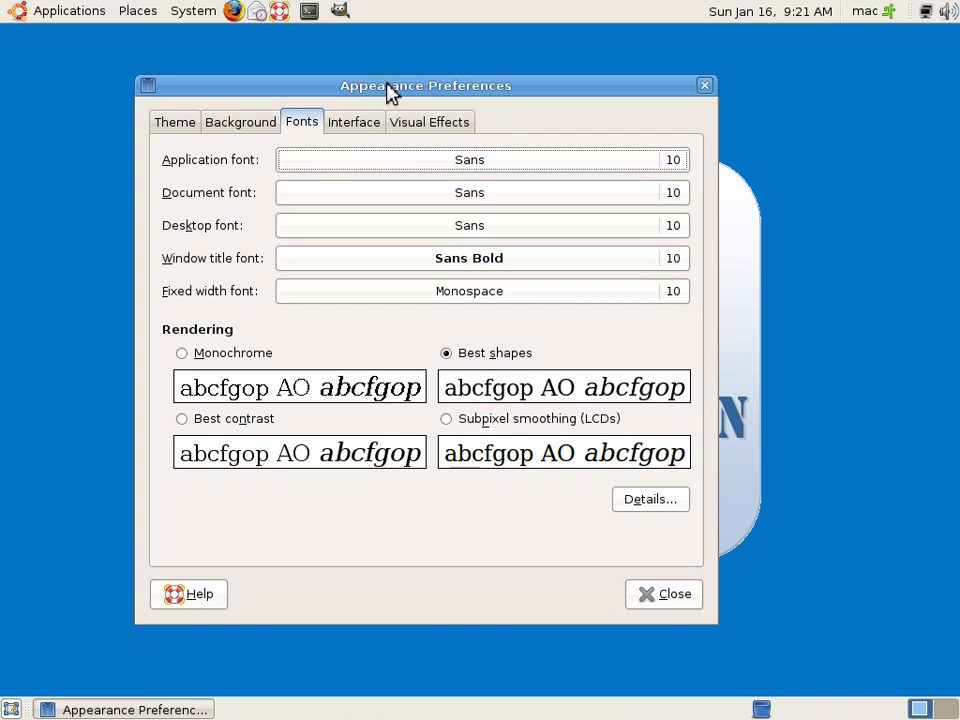
click(674, 262)
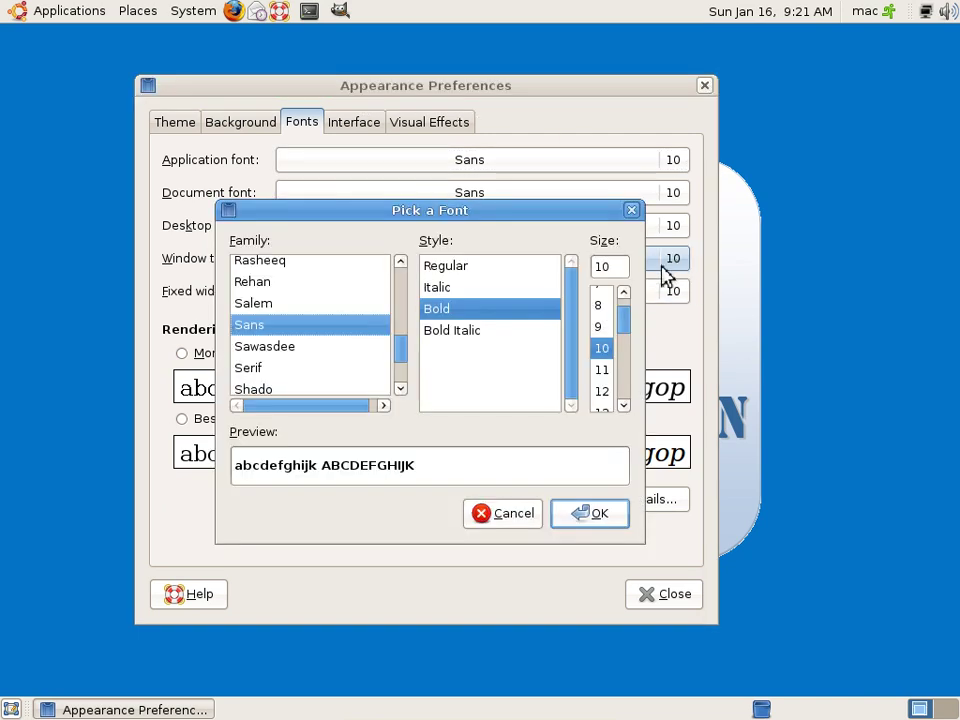
click(605, 409)
scroll(615, 397, down, 1)
click(612, 395)
click(583, 517)
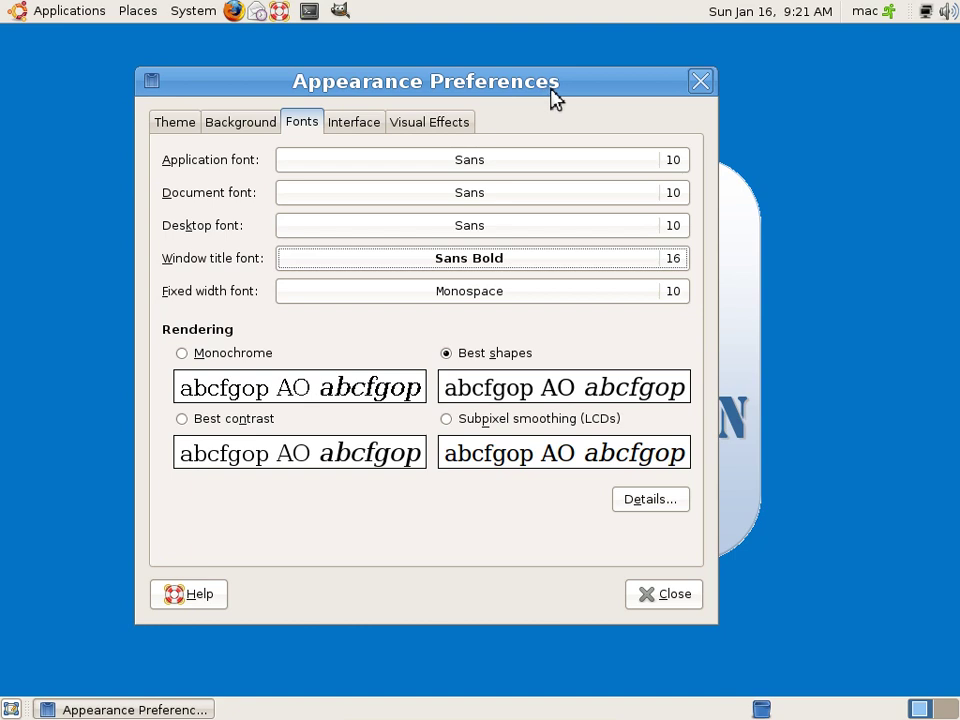
- Set the window title font size to 10
click(676, 263)
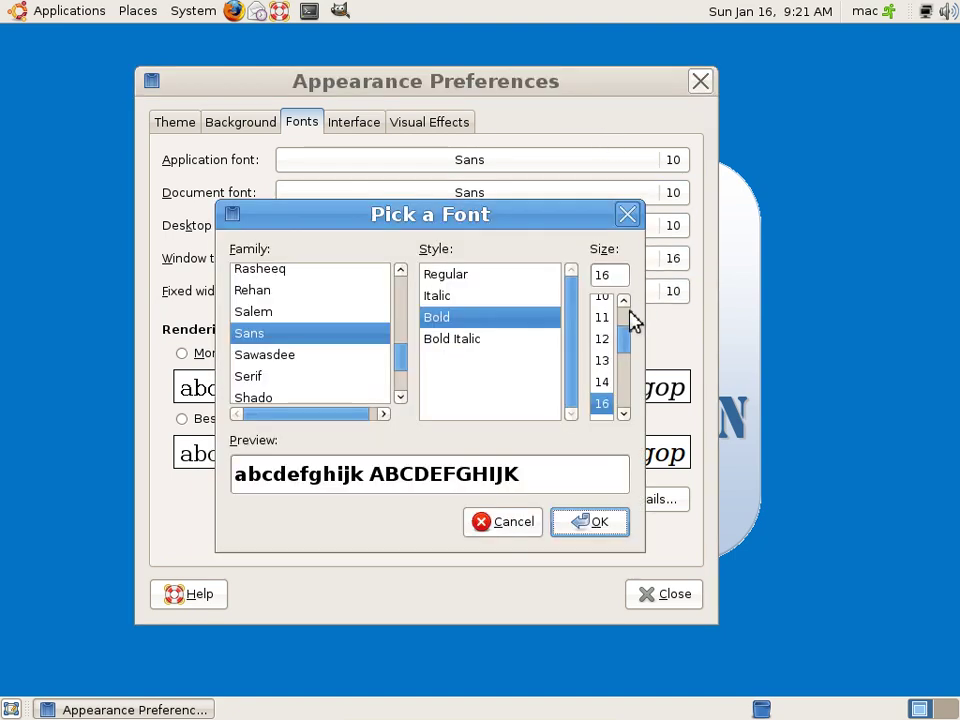
click(606, 300)
click(584, 524)
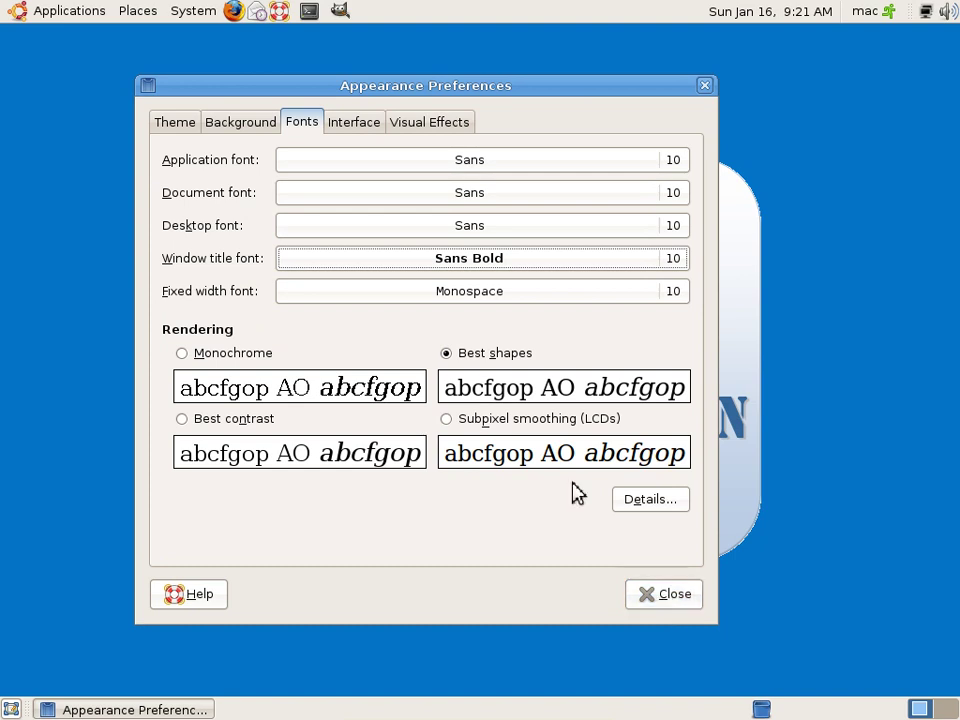
- Try the Text beside items setting for the toolbar button labels, and set it back to Text below items
click(355, 122)
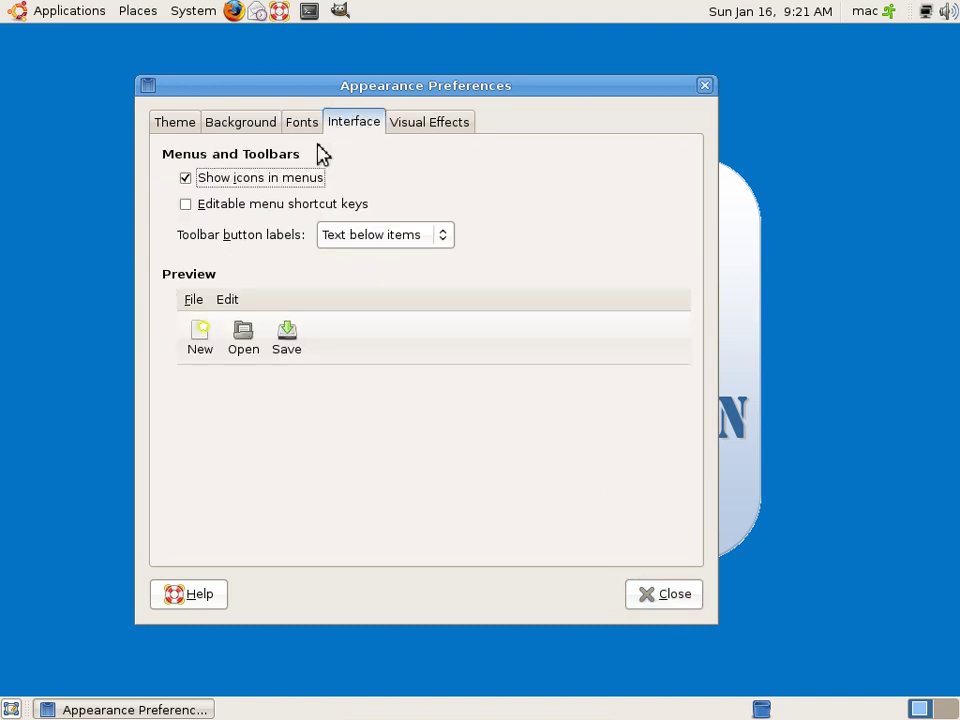
click(450, 236)
click(430, 262)
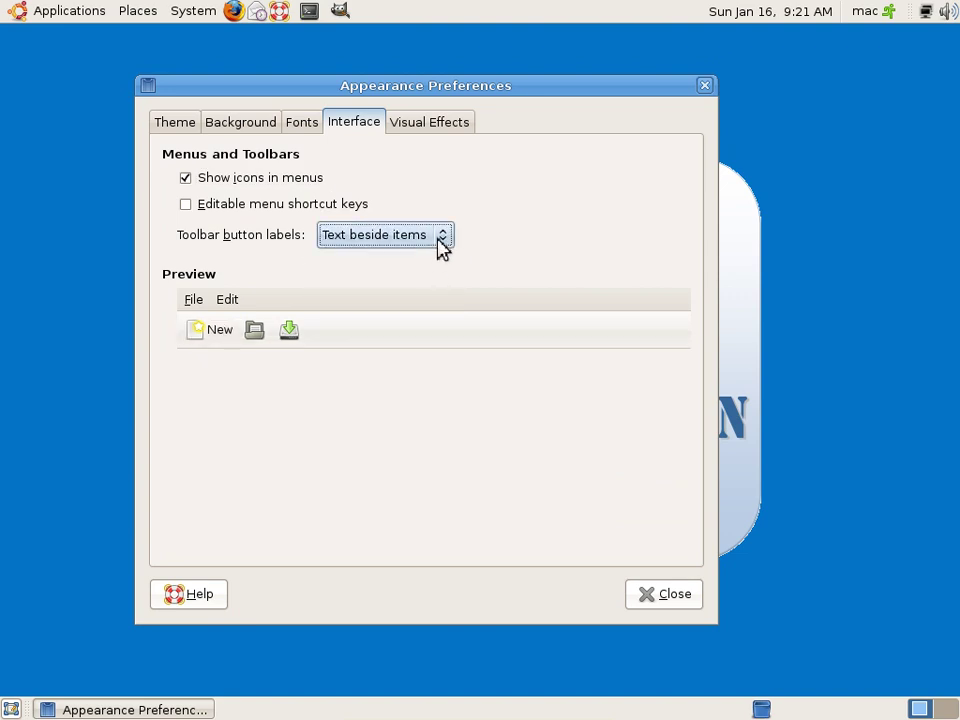
click(440, 245)
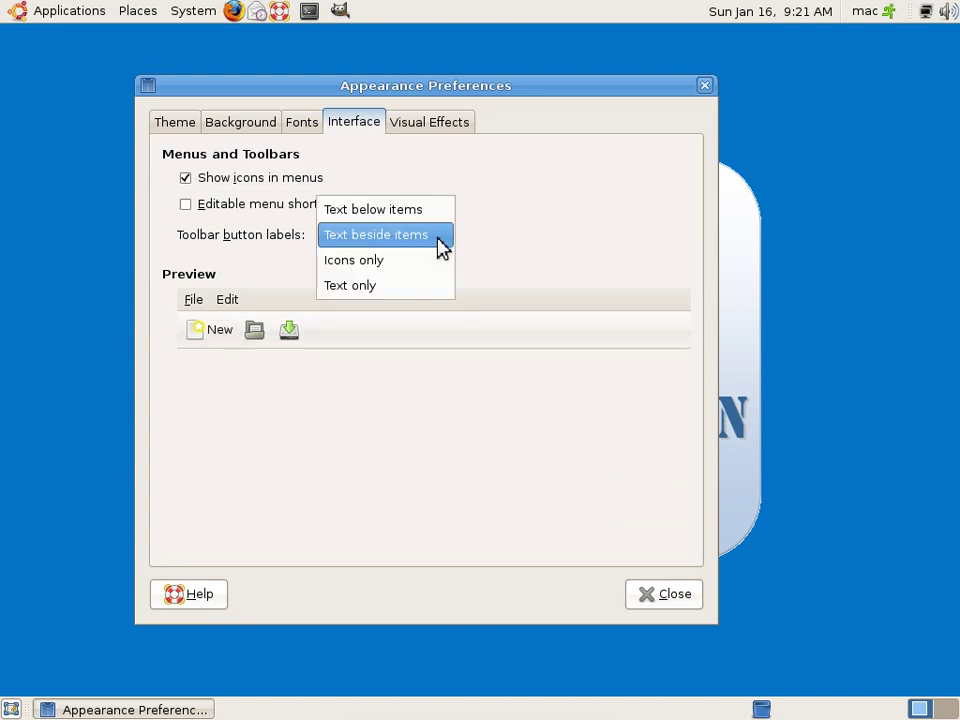
click(407, 212)
- Open the home folder and move the Appearance Preferences window over it so the folder's toolbar stays in view
click(135, 12)
click(150, 40)
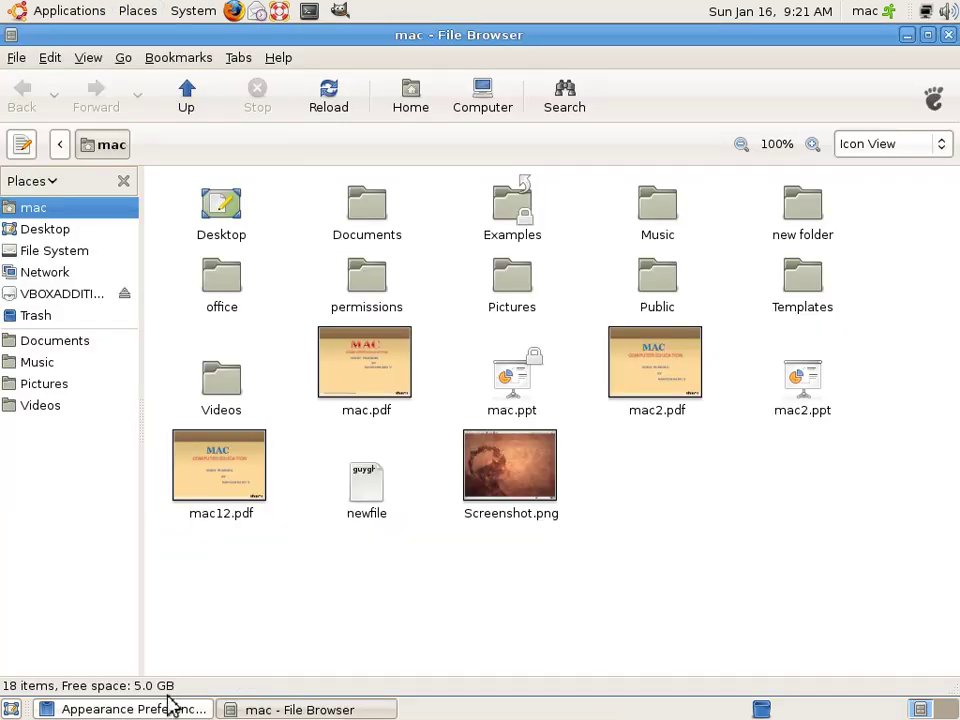
click(170, 708)
drag(403, 90, 568, 113)
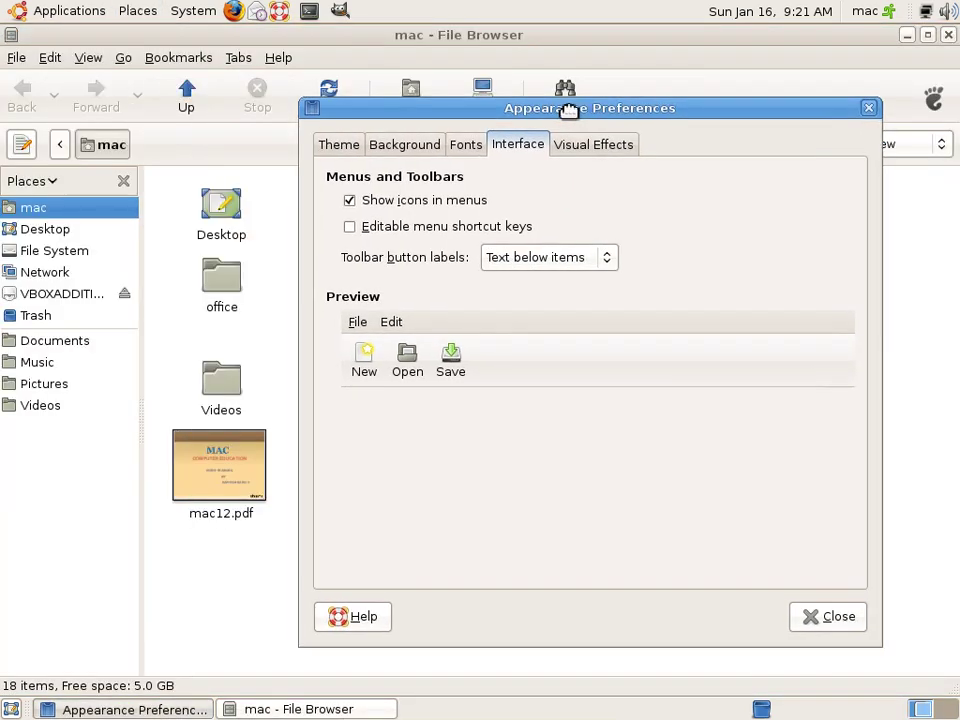
- Try Text beside items, Icons only and Text only for the toolbar button labels, and return to Text below items
click(606, 262)
click(583, 282)
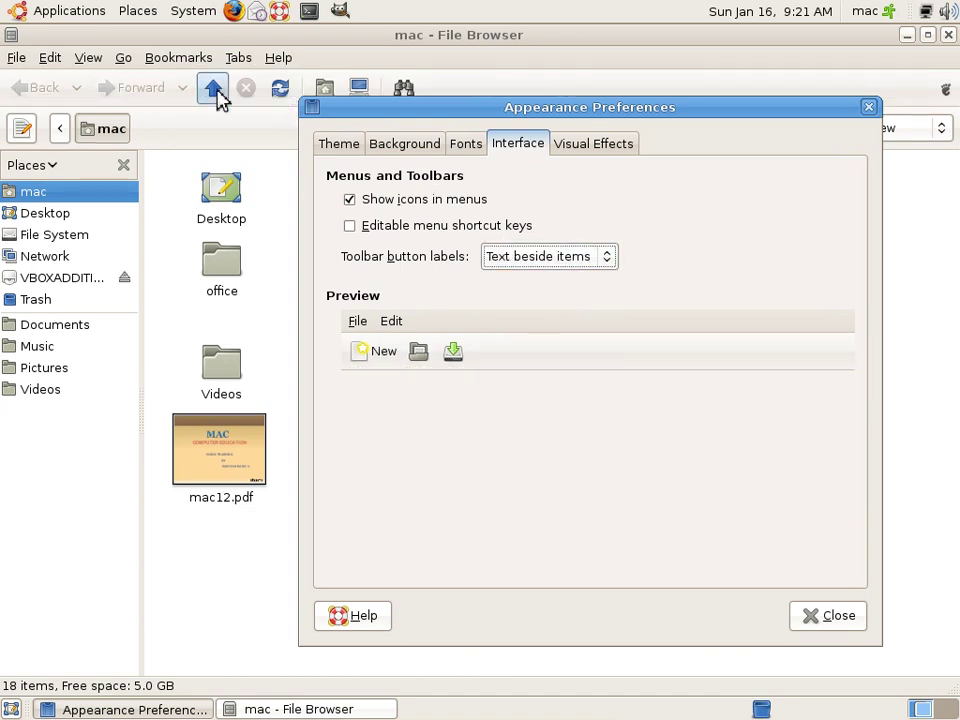
click(610, 261)
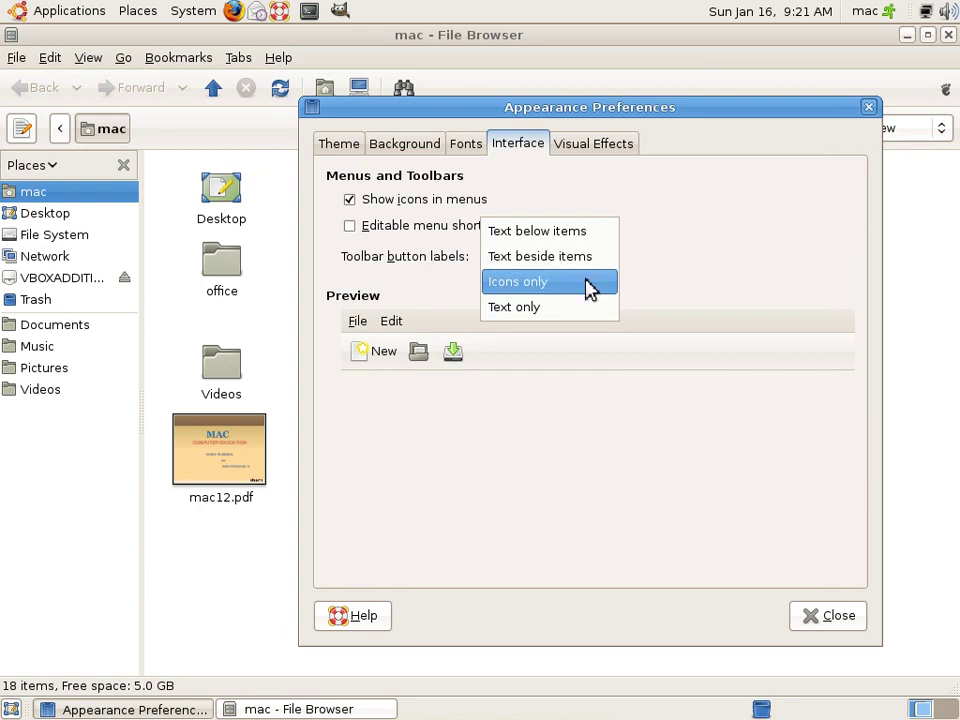
click(590, 287)
click(604, 258)
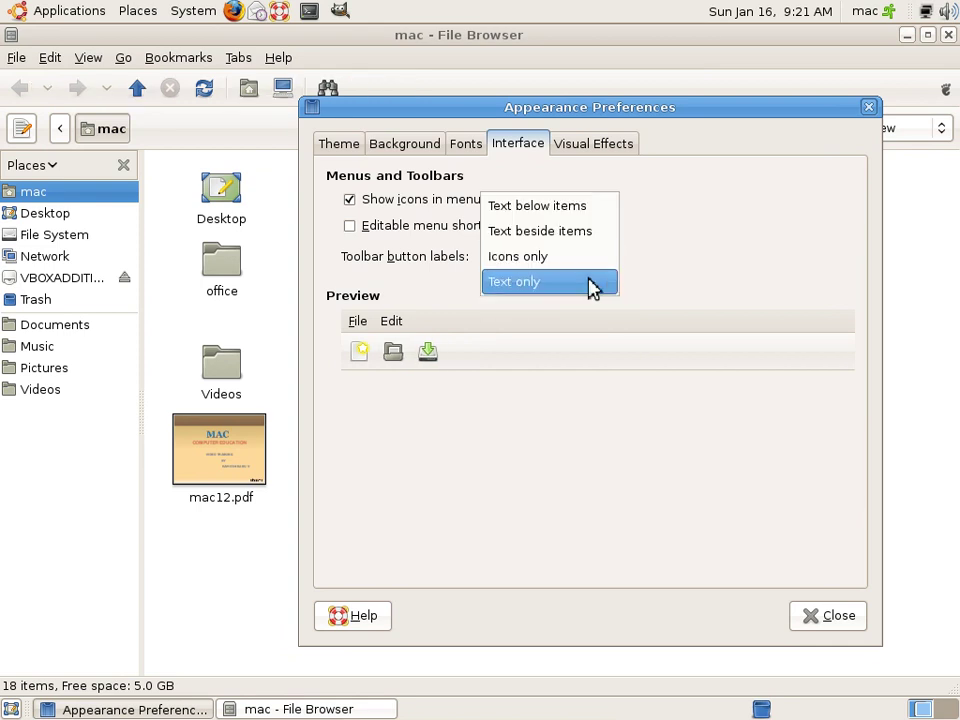
click(590, 287)
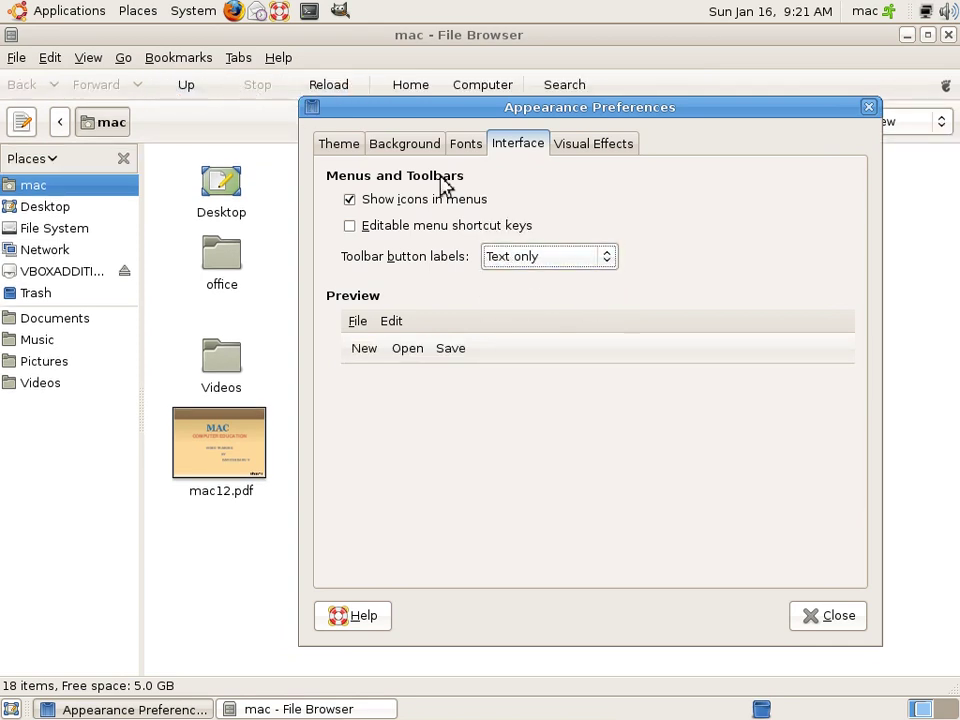
click(612, 262)
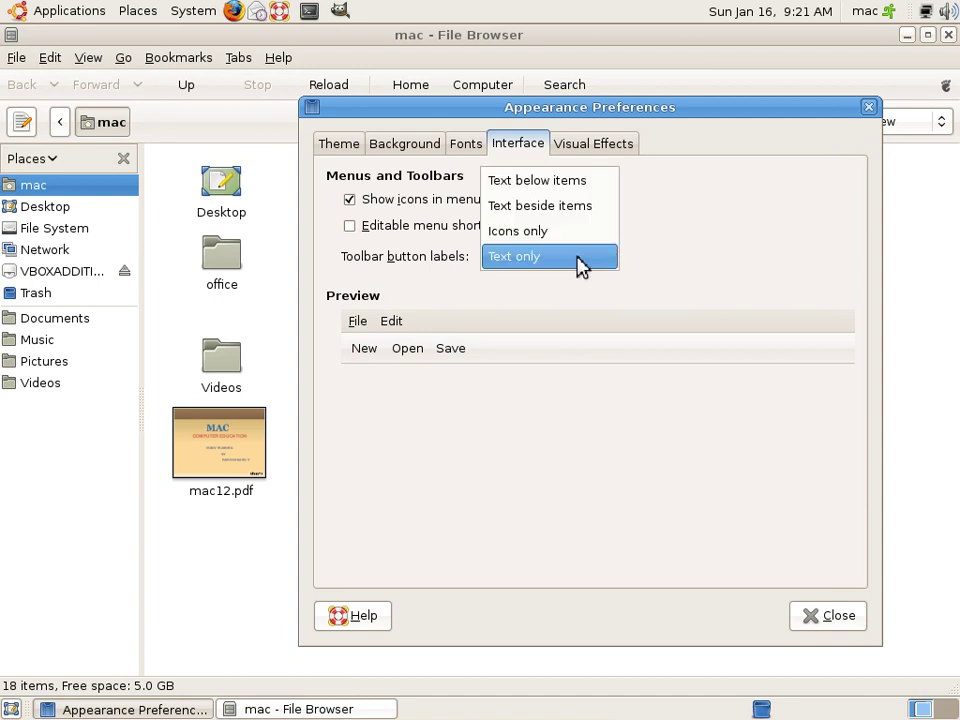
click(553, 182)
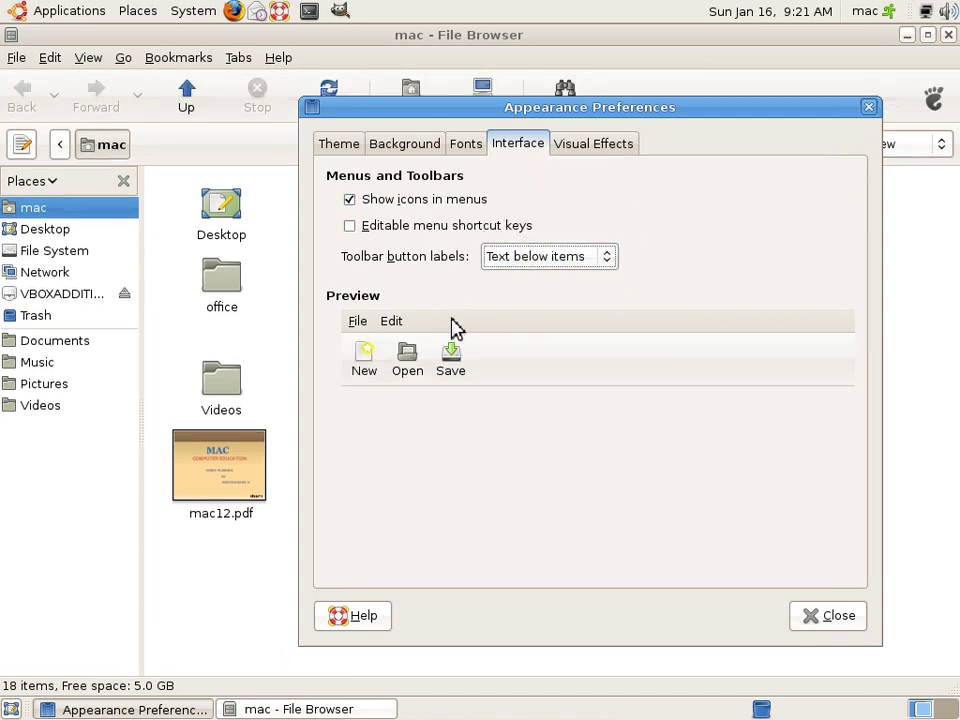
- Review the None, Normal and Extra visual effects options, and close the Appearance Preferences and home folder windows
click(618, 147)
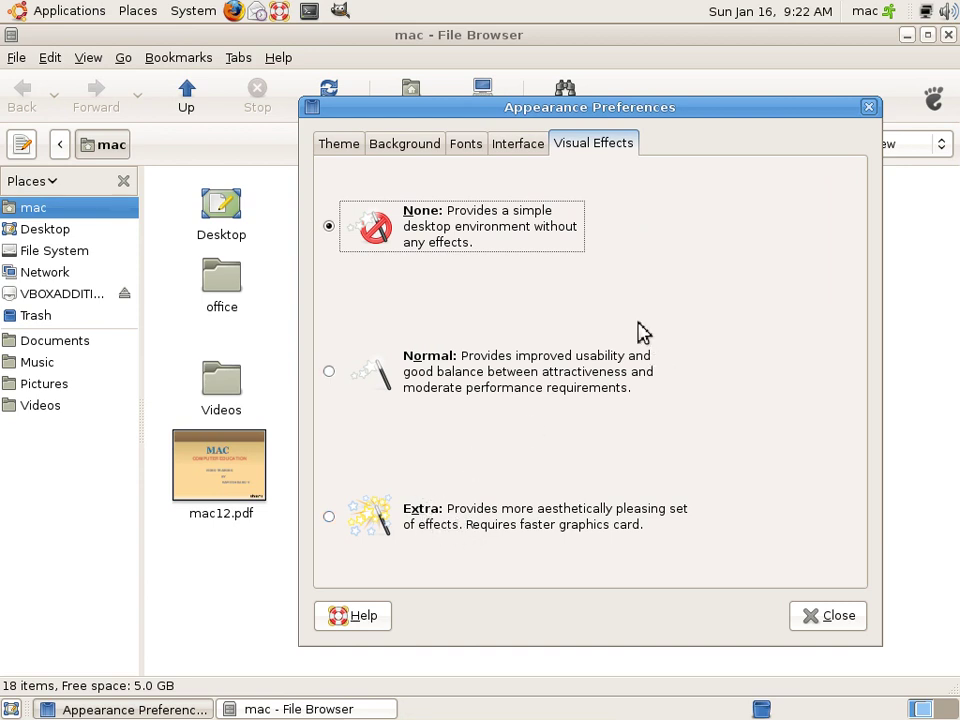
drag(656, 107, 601, 74)
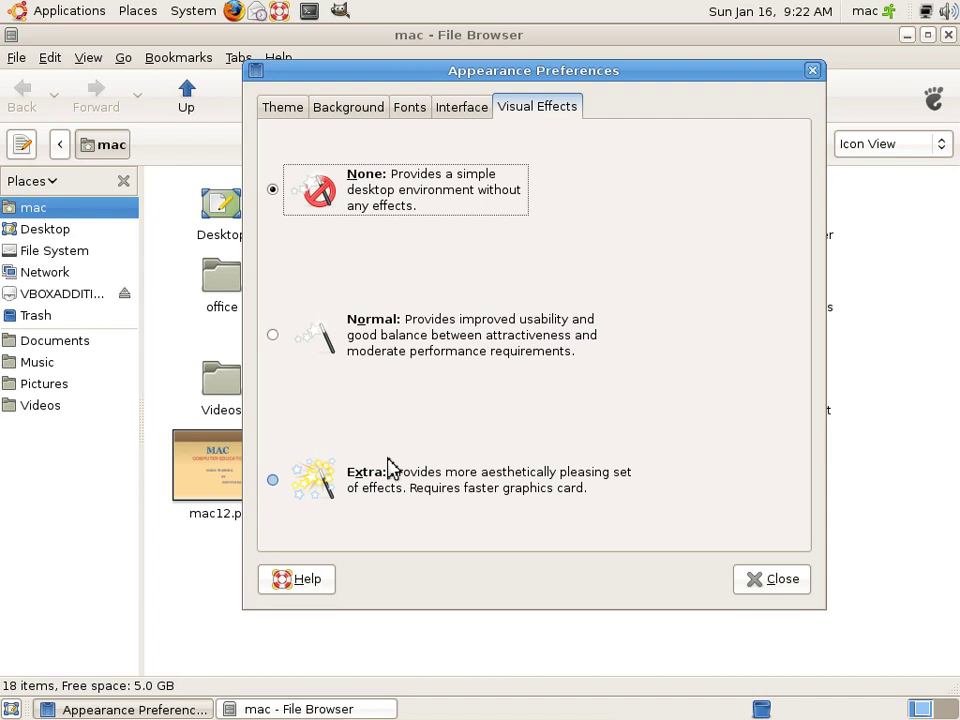
click(798, 591)
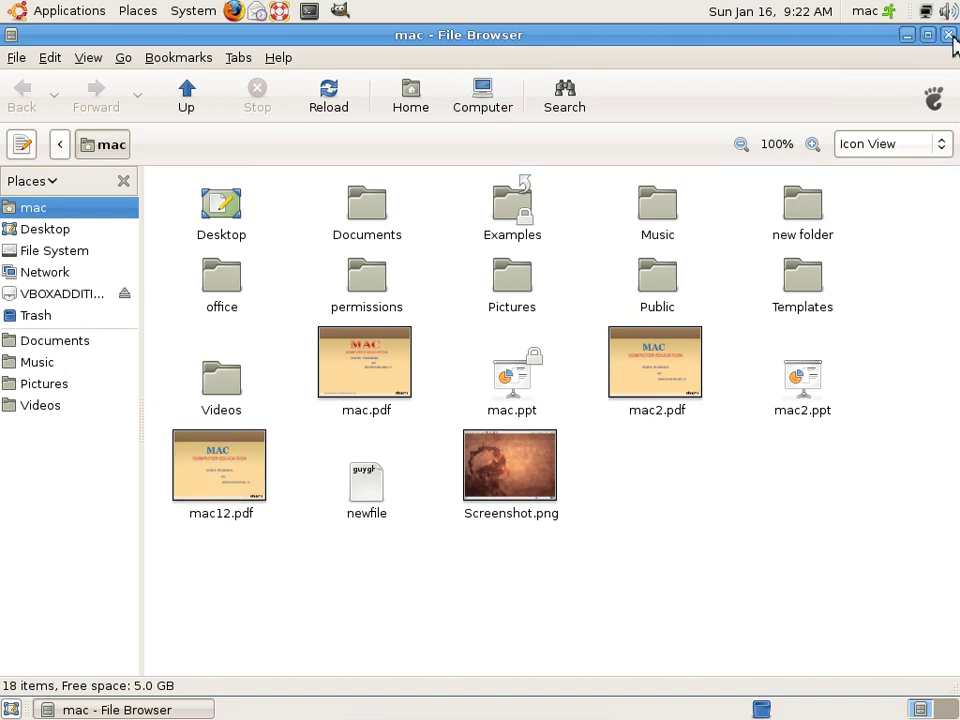
click(946, 34)
- Open the Assistive Technologies preferences, and view the keyboard accessibility settings before closing them
click(192, 11)
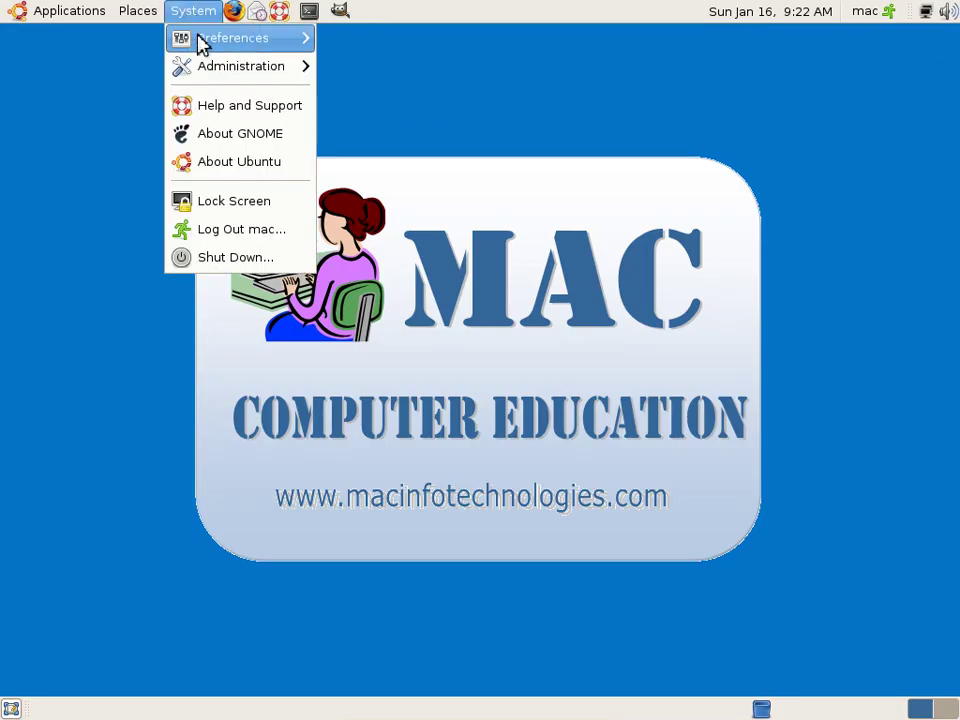
mouse_move(200, 38)
click(400, 96)
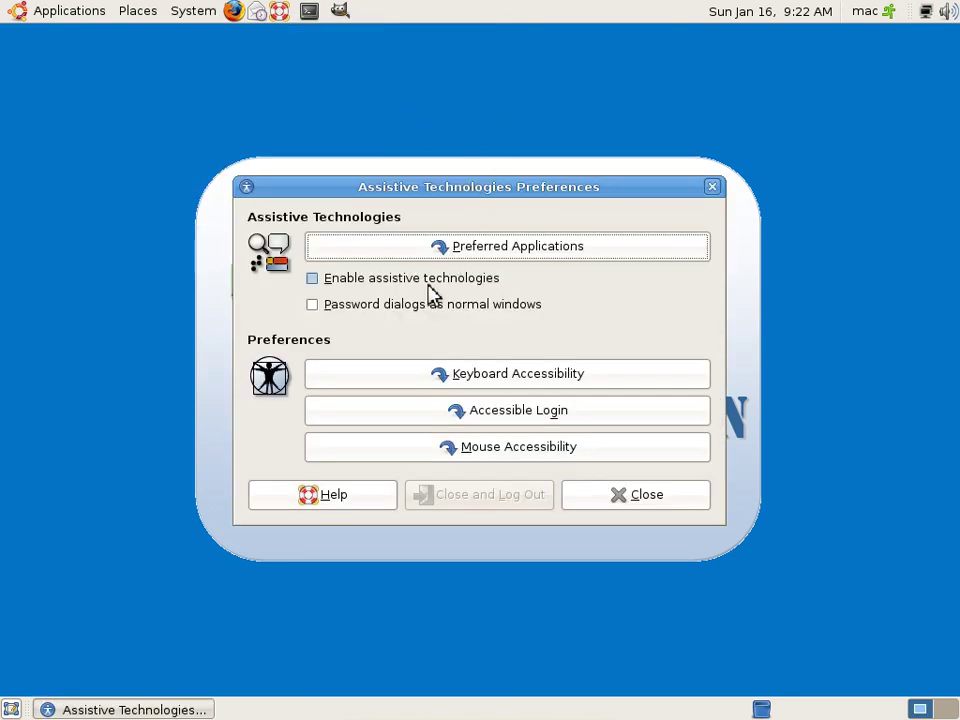
click(552, 383)
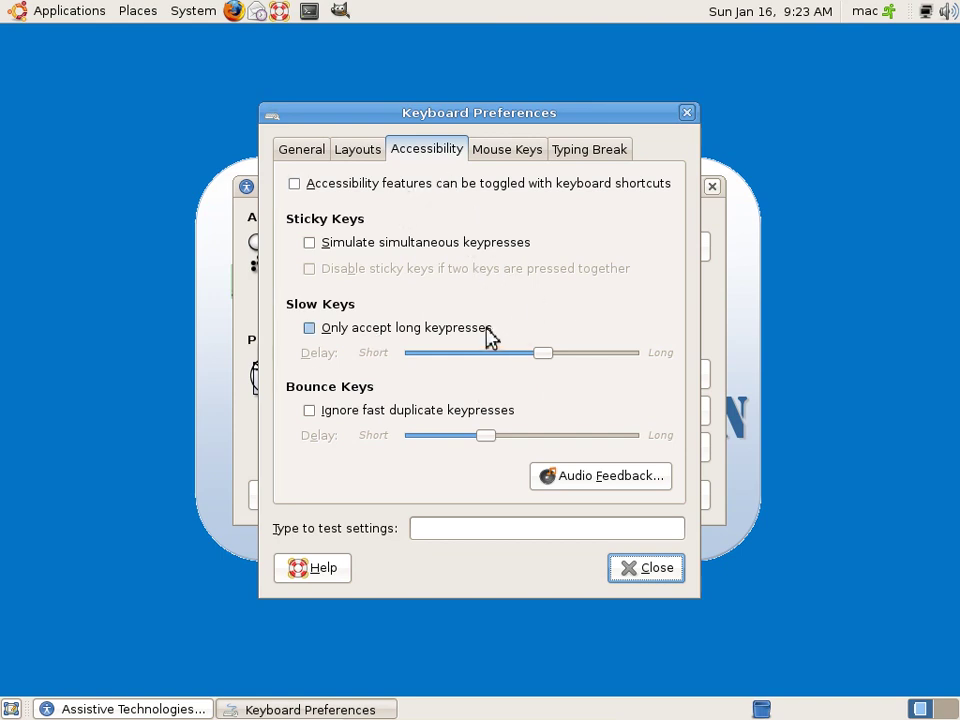
click(638, 570)
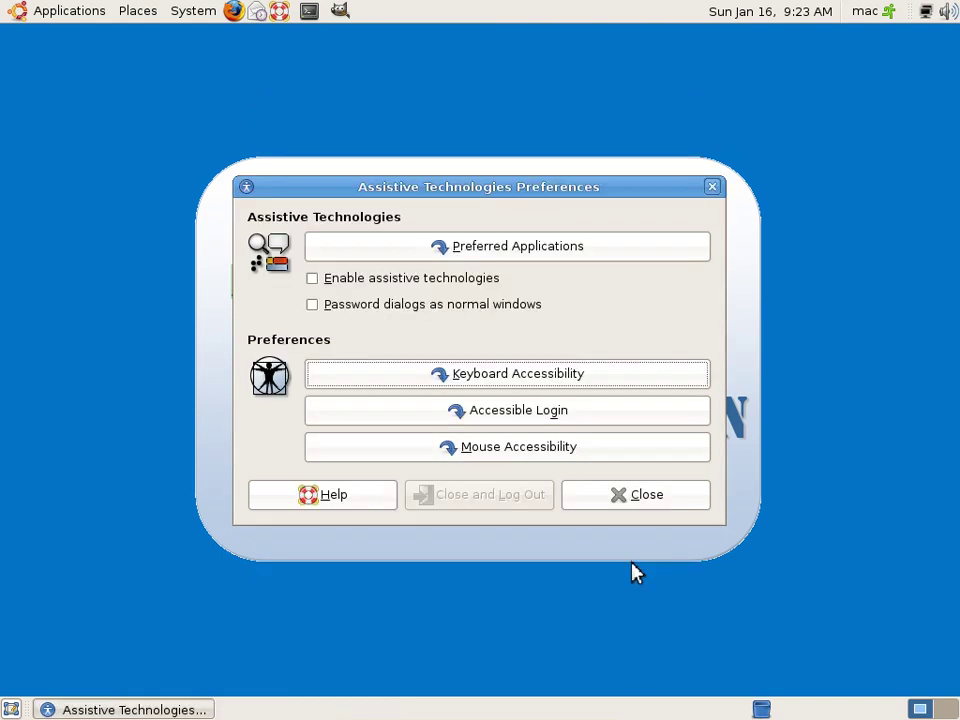
- Open the accessible login setup, cancel its password request, and close the Assistive Technologies preferences
click(499, 422)
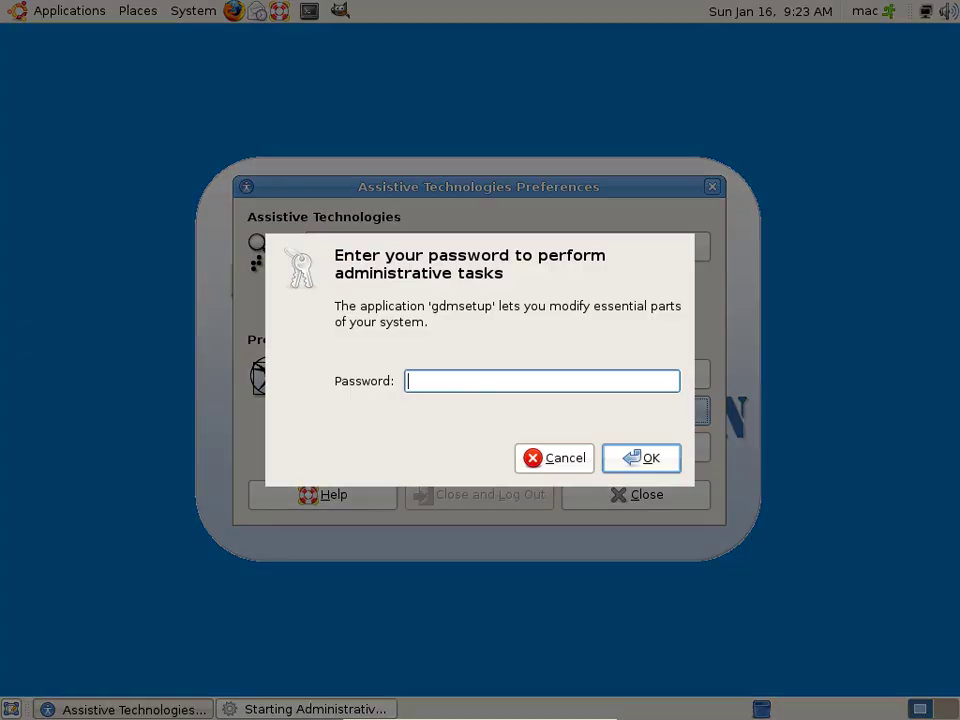
click(556, 470)
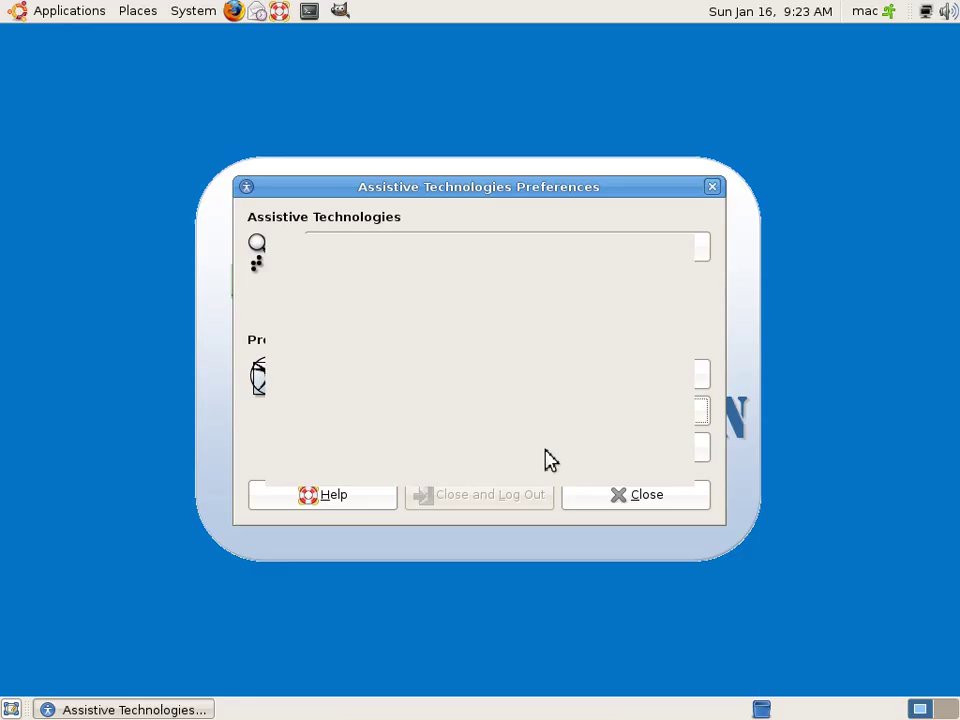
click(621, 493)
- Try Never display icon in the Bluetooth preferences, return to Only display when adapter present, and close the window
click(192, 11)
mouse_move(197, 38)
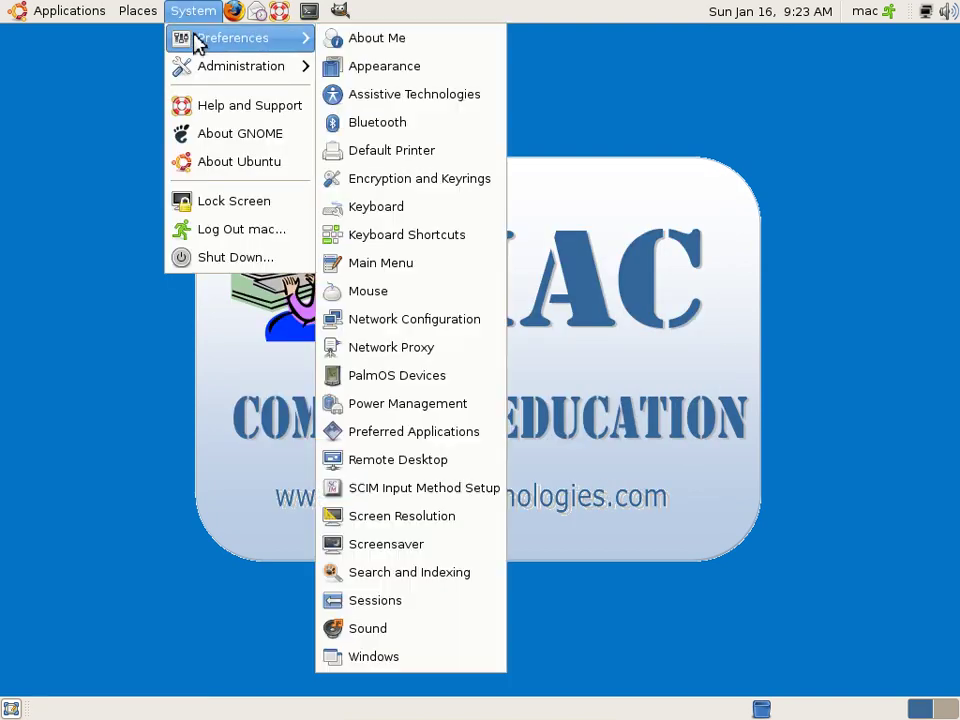
click(413, 122)
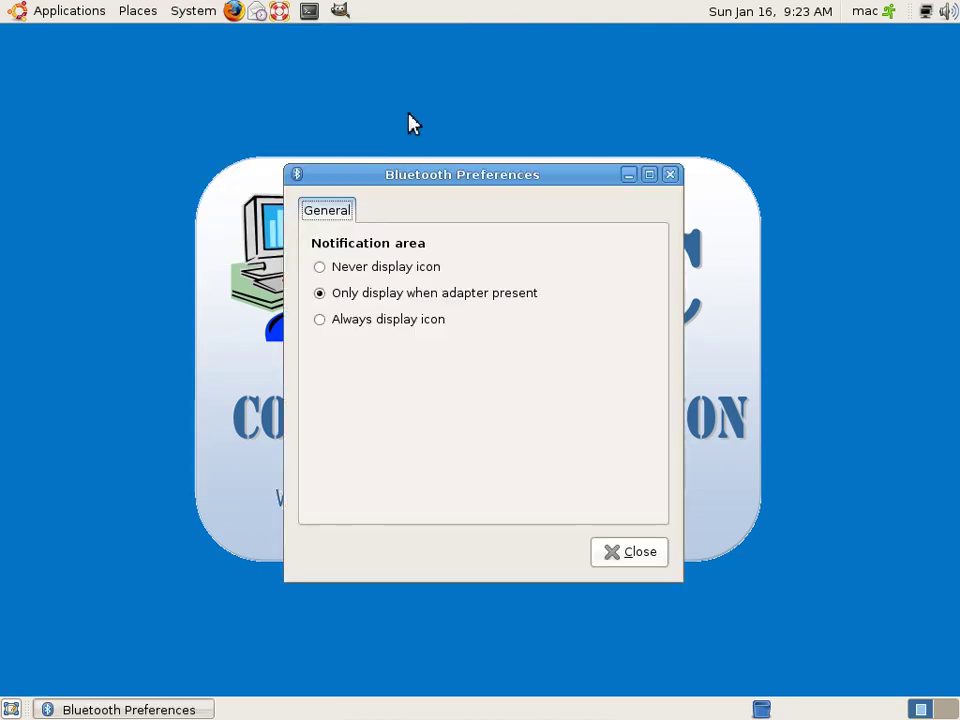
click(359, 267)
click(364, 300)
click(627, 555)
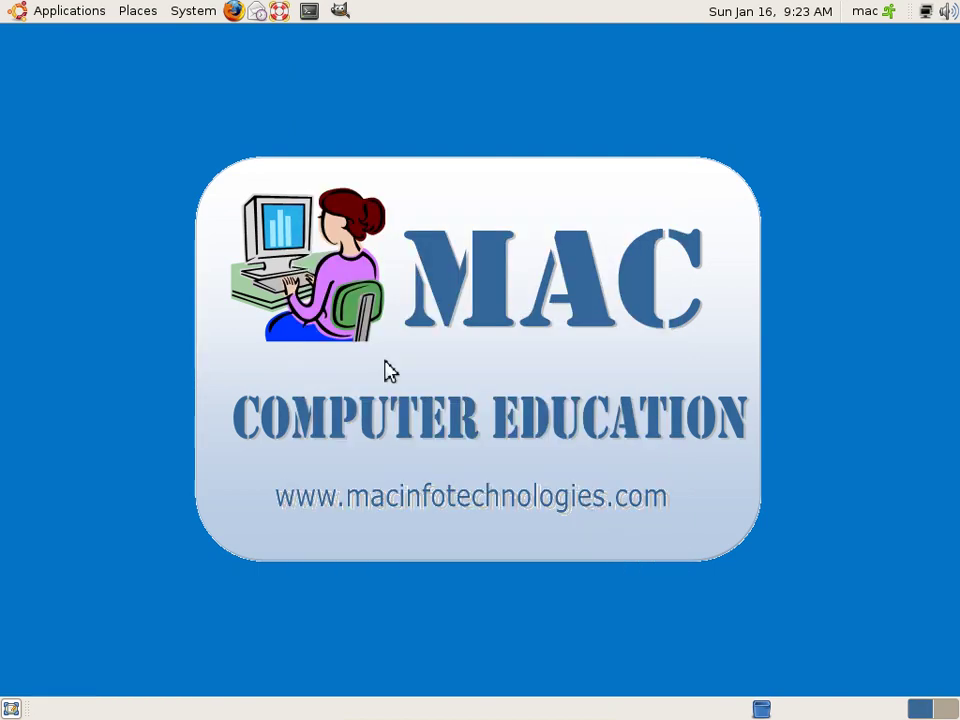
- Open the Default Printer preferences to view the printer list, and close them
click(200, 14)
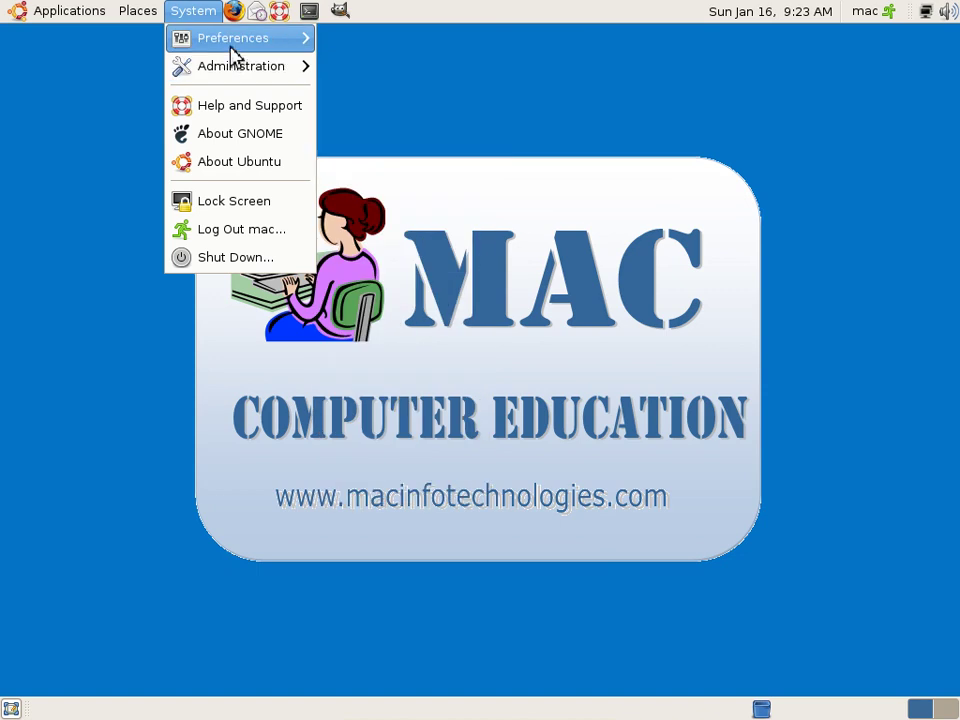
mouse_move(265, 42)
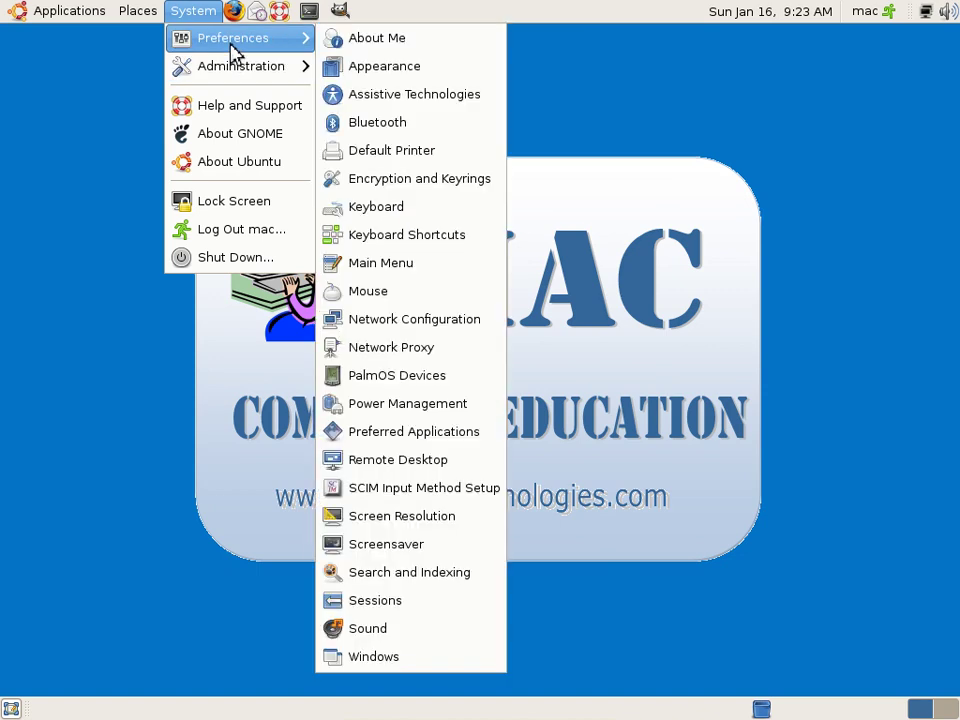
click(398, 155)
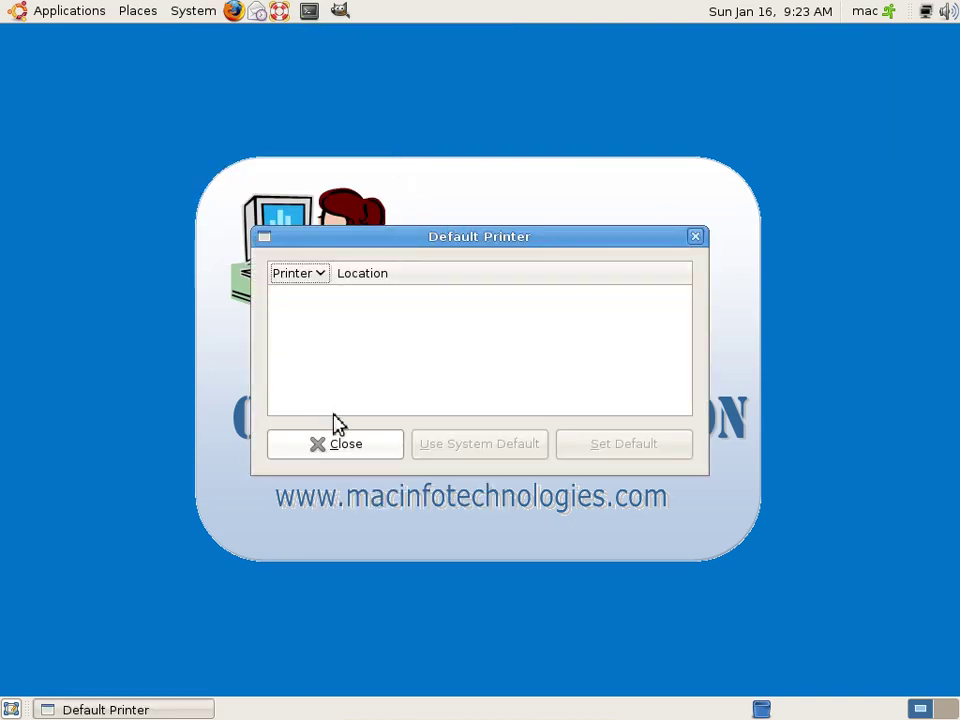
click(340, 446)
- Open the network configuration preferences and select the Auto eth0 wired connection
click(205, 12)
mouse_move(230, 45)
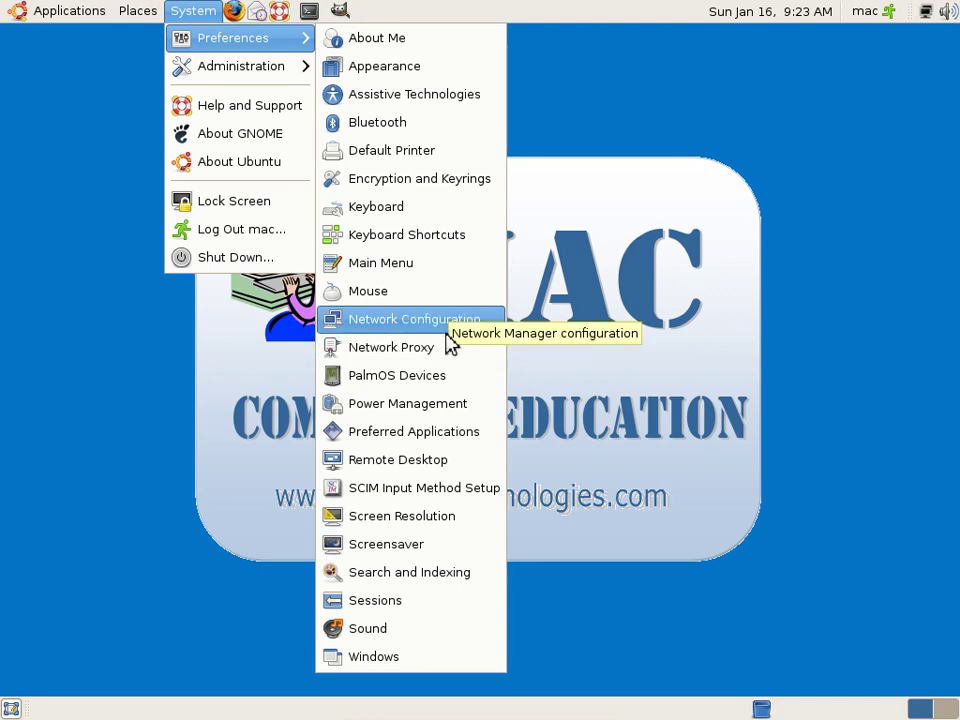
click(383, 336)
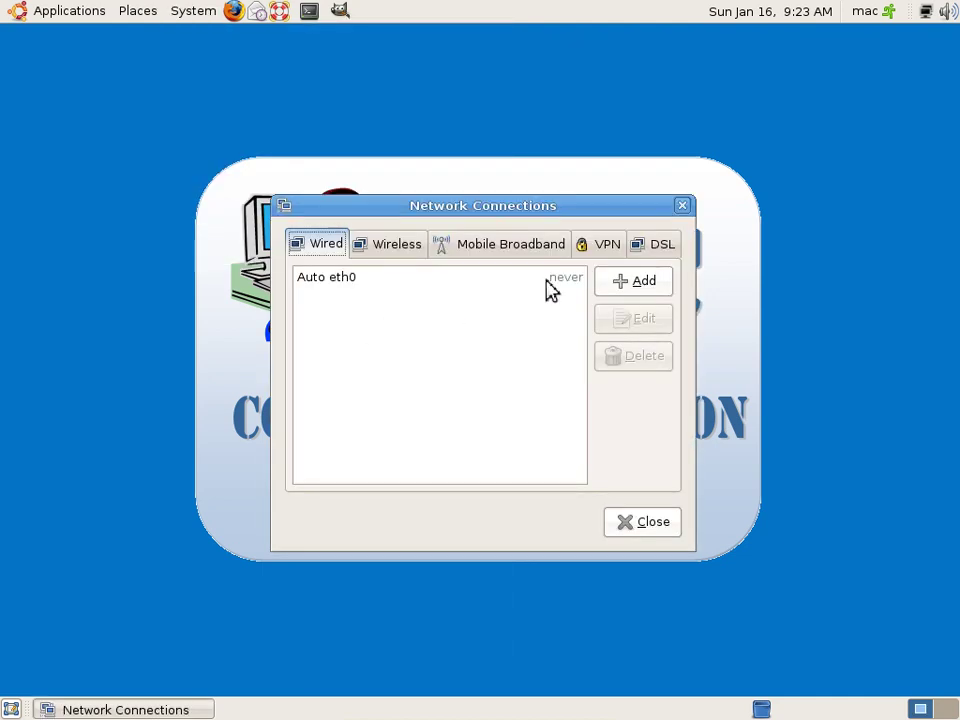
click(333, 284)
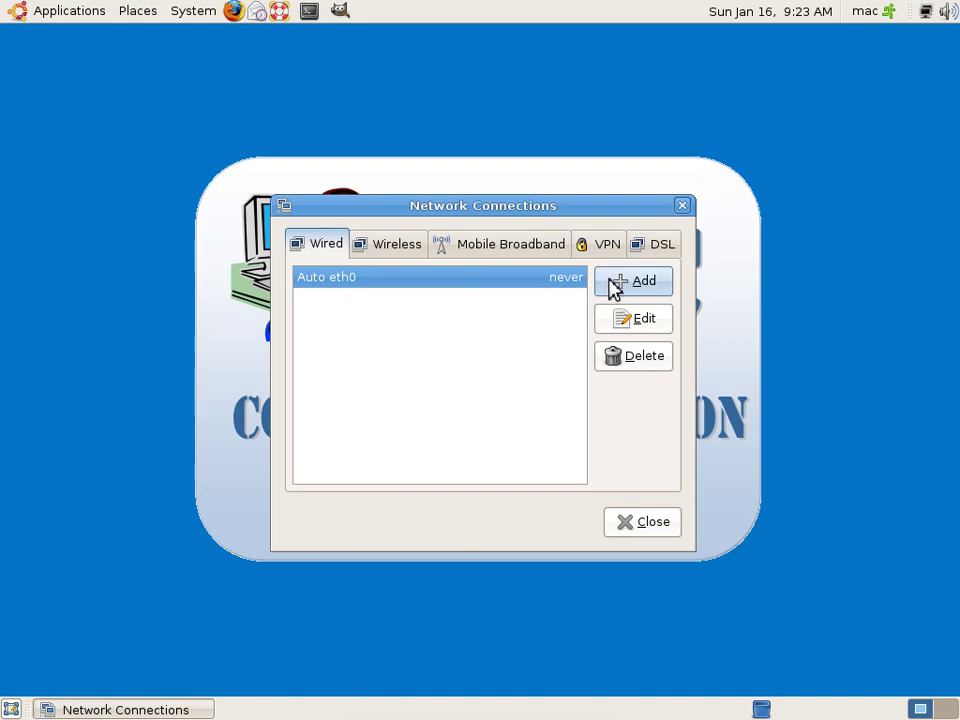
- Start adding a wireless connection to view its settings, and cancel without creating it
click(386, 248)
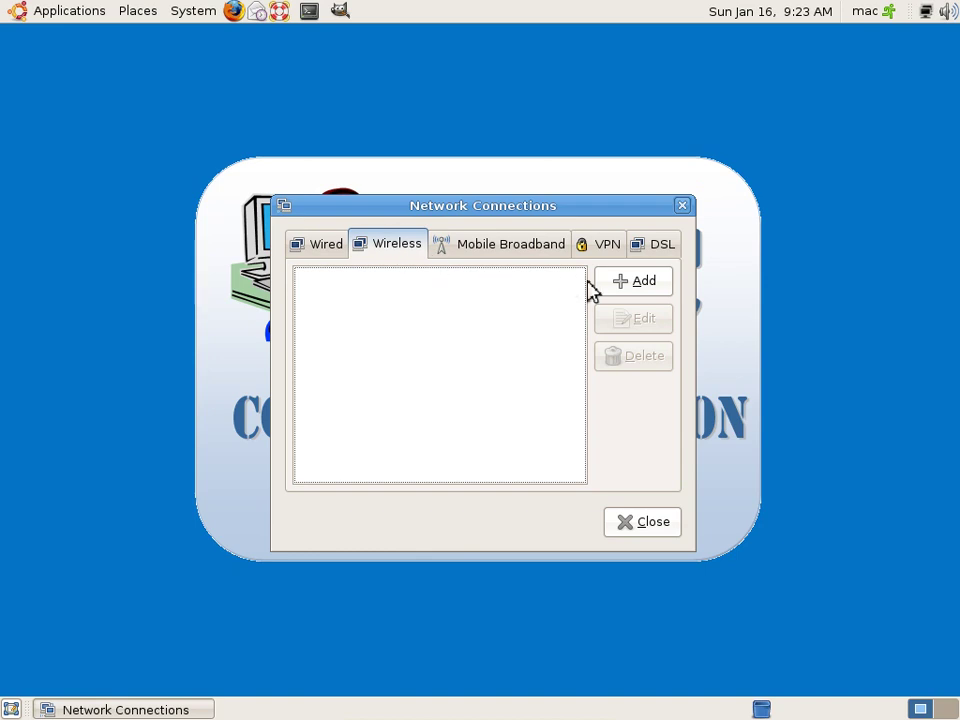
click(620, 285)
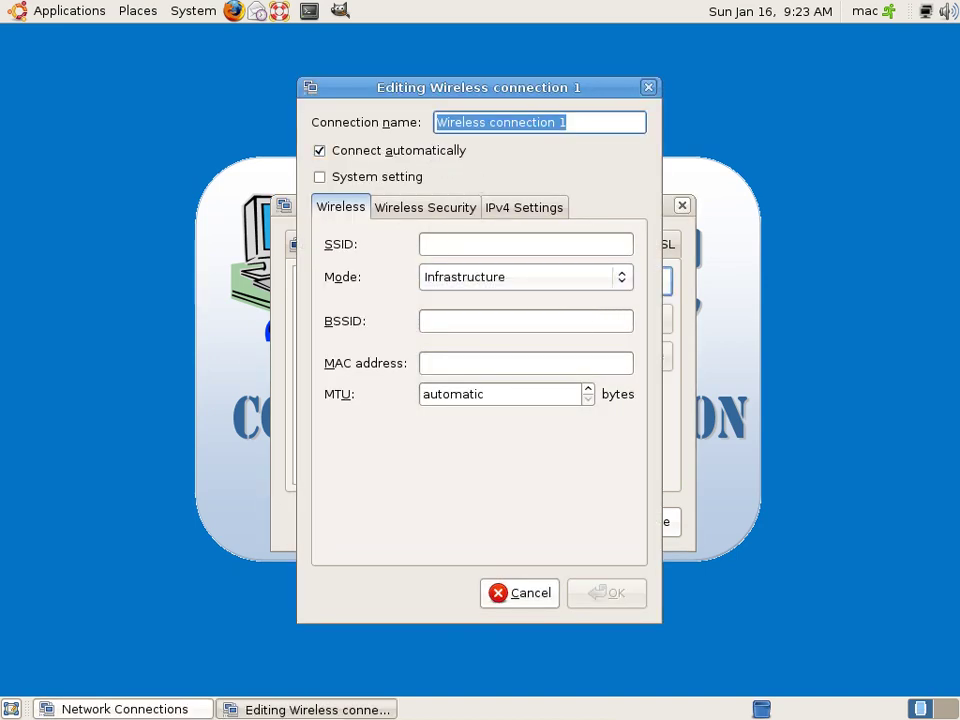
click(536, 593)
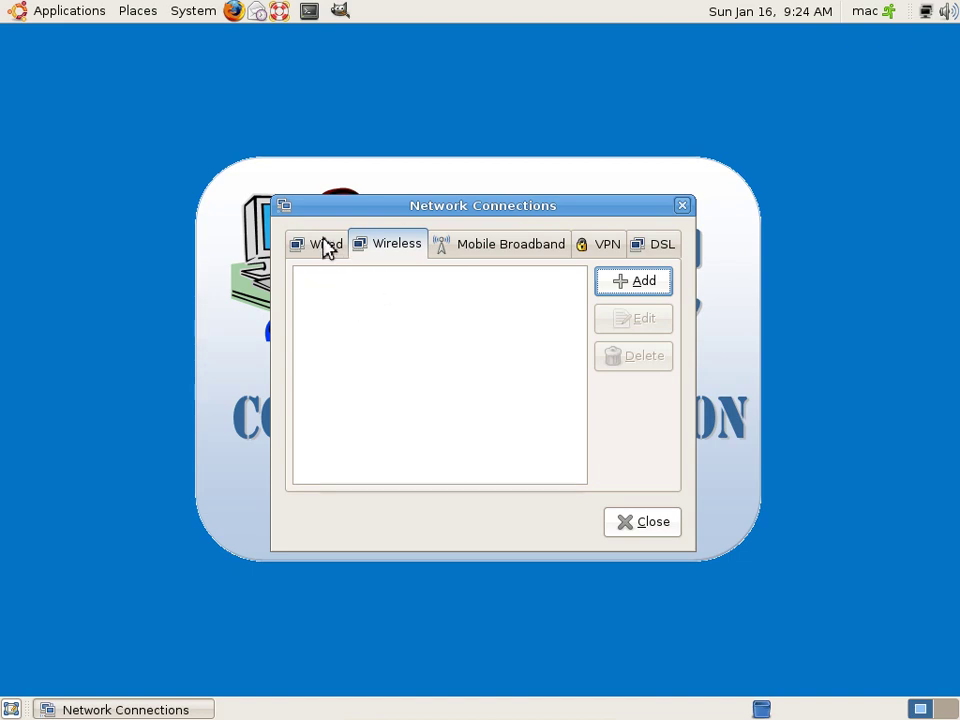
- View the wired, mobile broadband, VPN and DSL connection lists, and close the Network Connections window
click(328, 246)
click(512, 250)
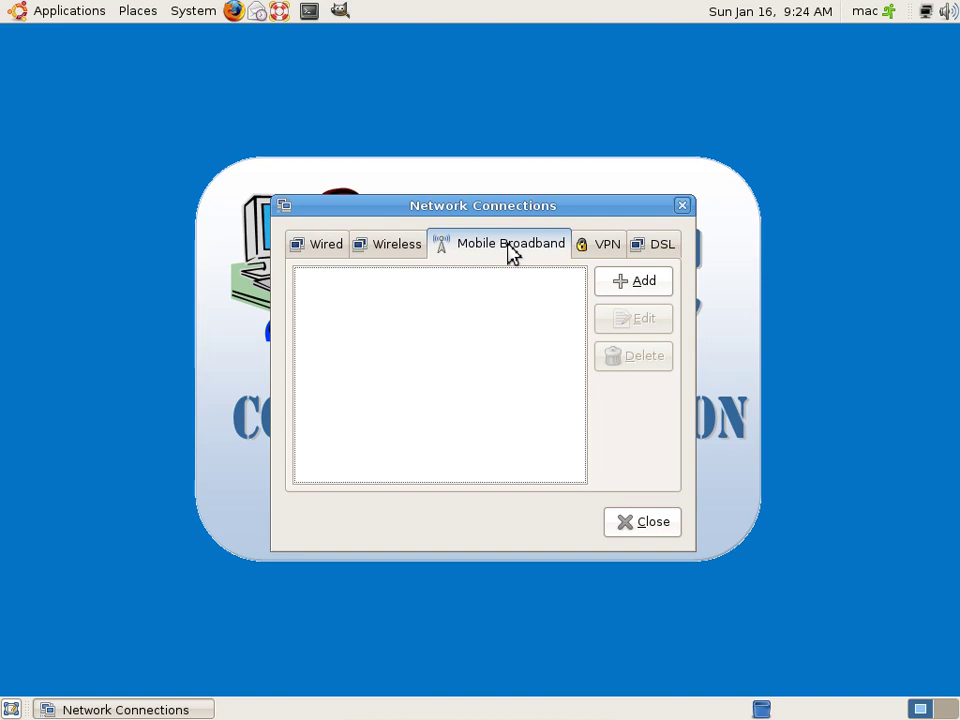
click(477, 245)
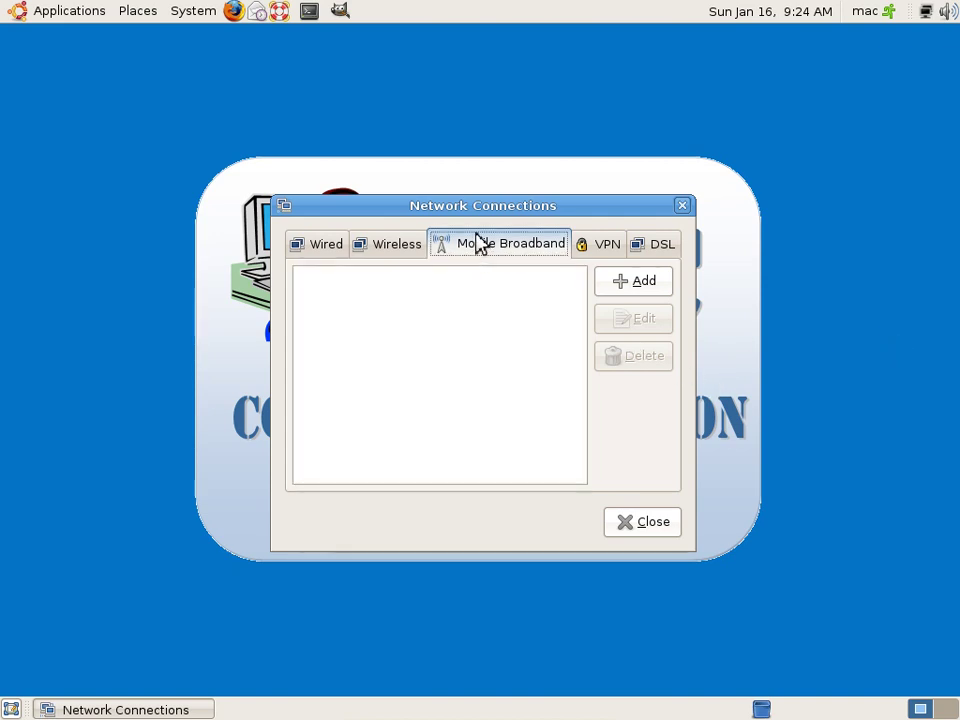
drag(477, 213, 486, 169)
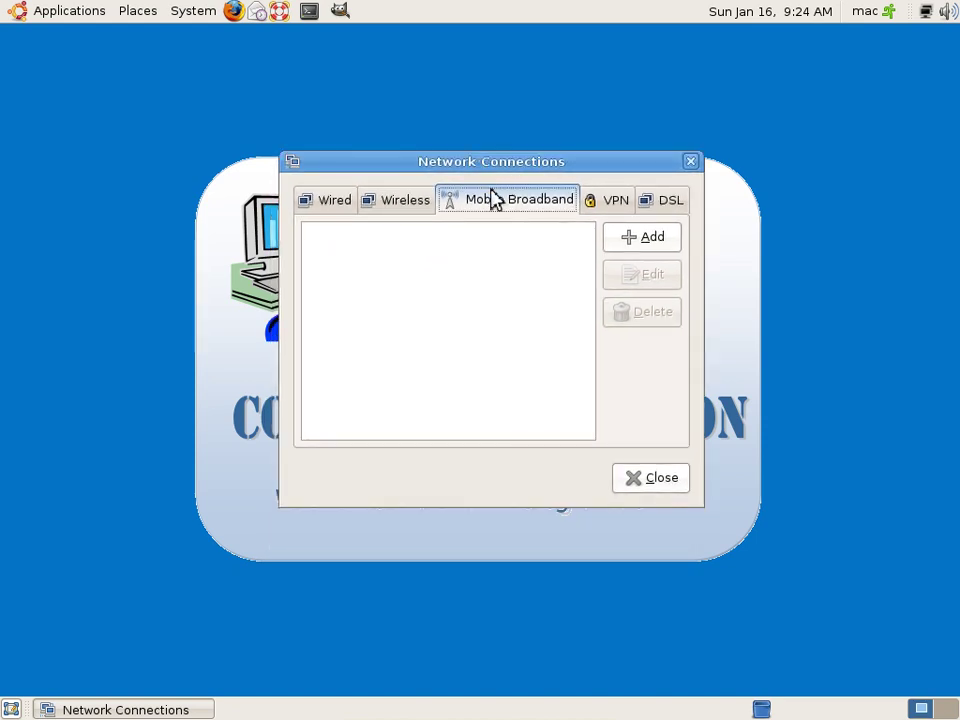
click(620, 205)
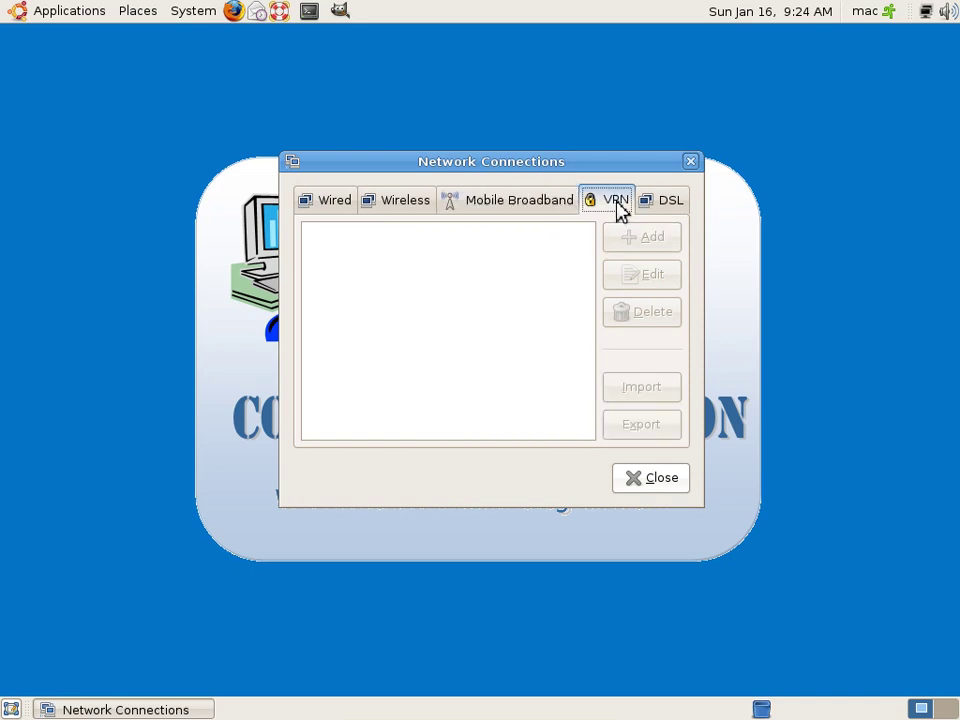
click(681, 205)
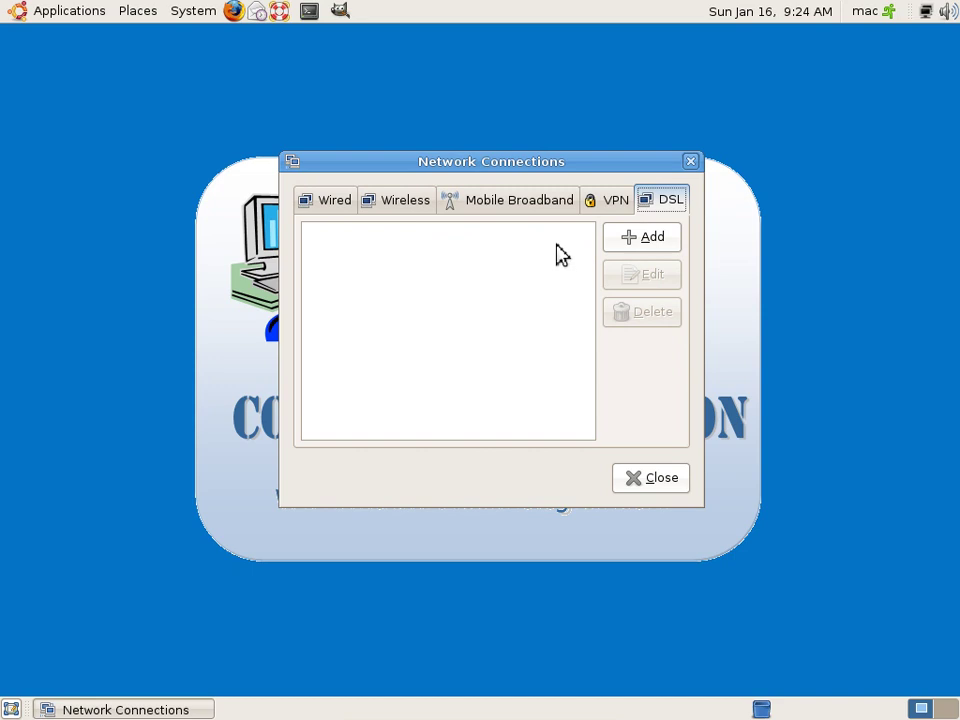
click(664, 478)
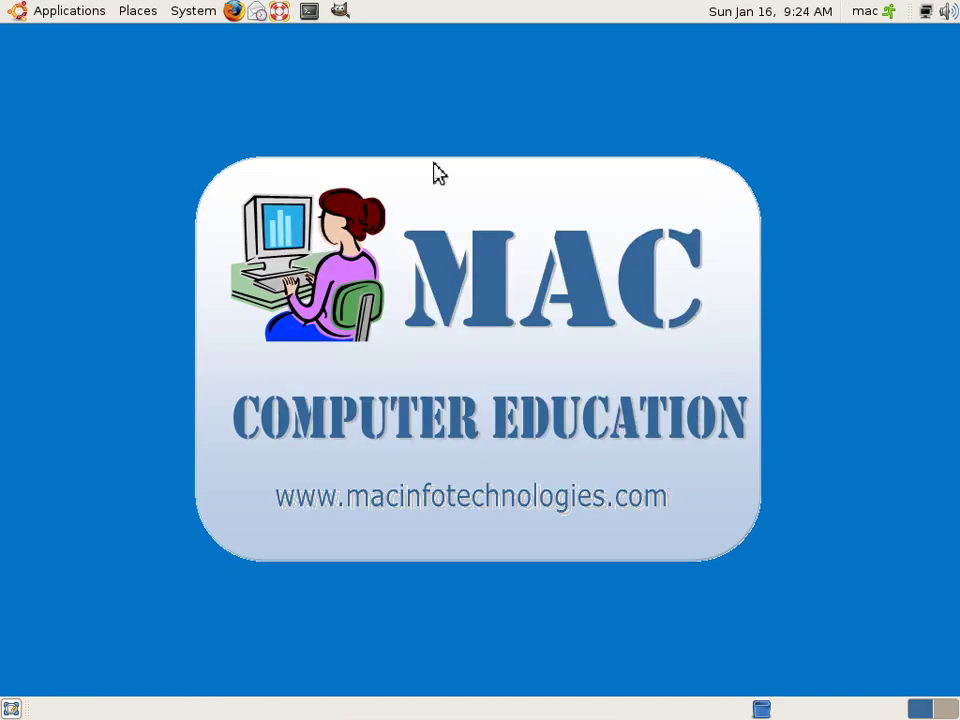
- Open the Power Management preferences, review the On AC Power and General settings, and close the window
click(195, 14)
mouse_move(200, 37)
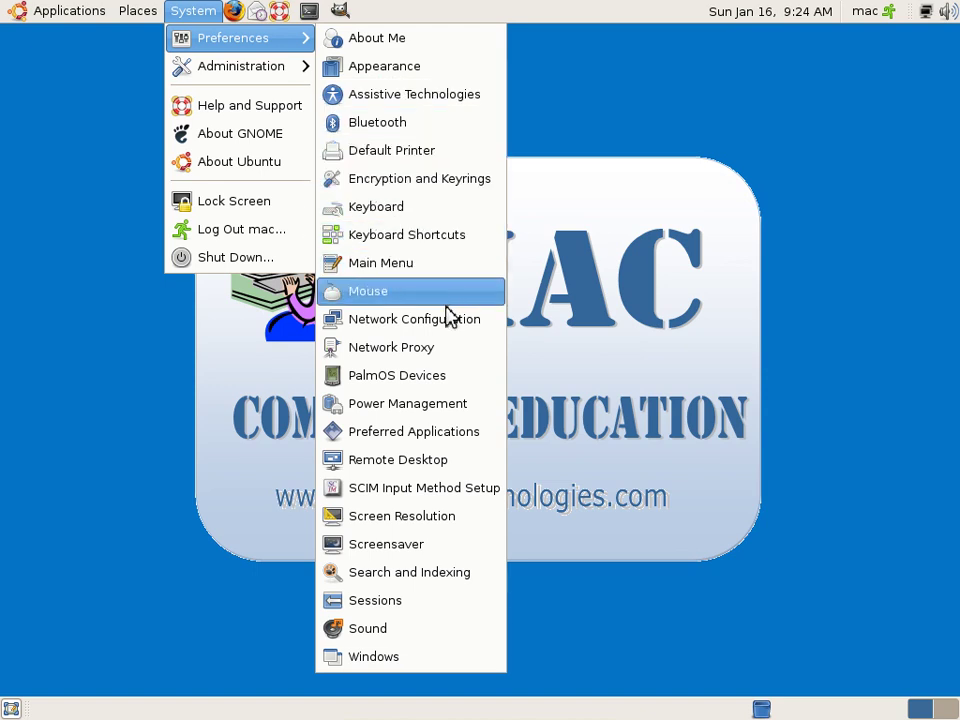
click(382, 406)
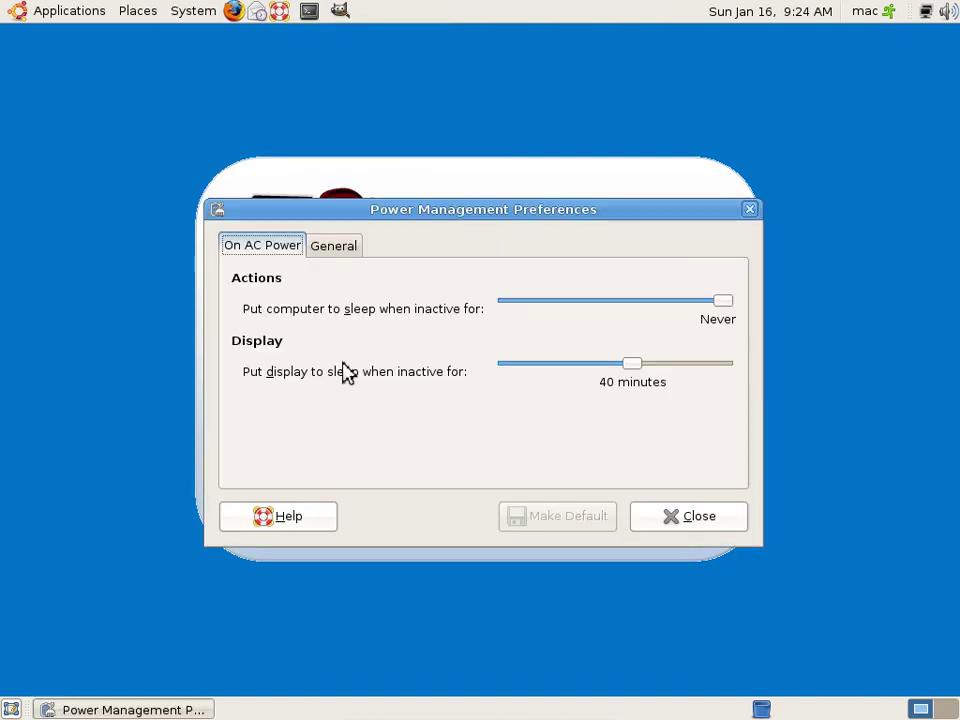
click(350, 250)
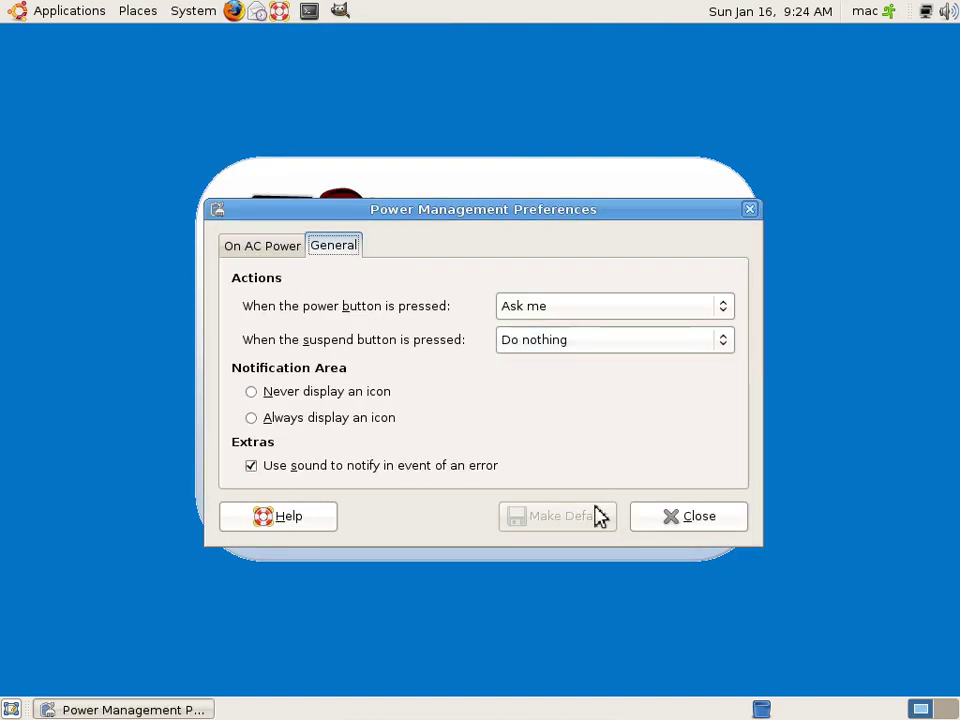
click(709, 522)
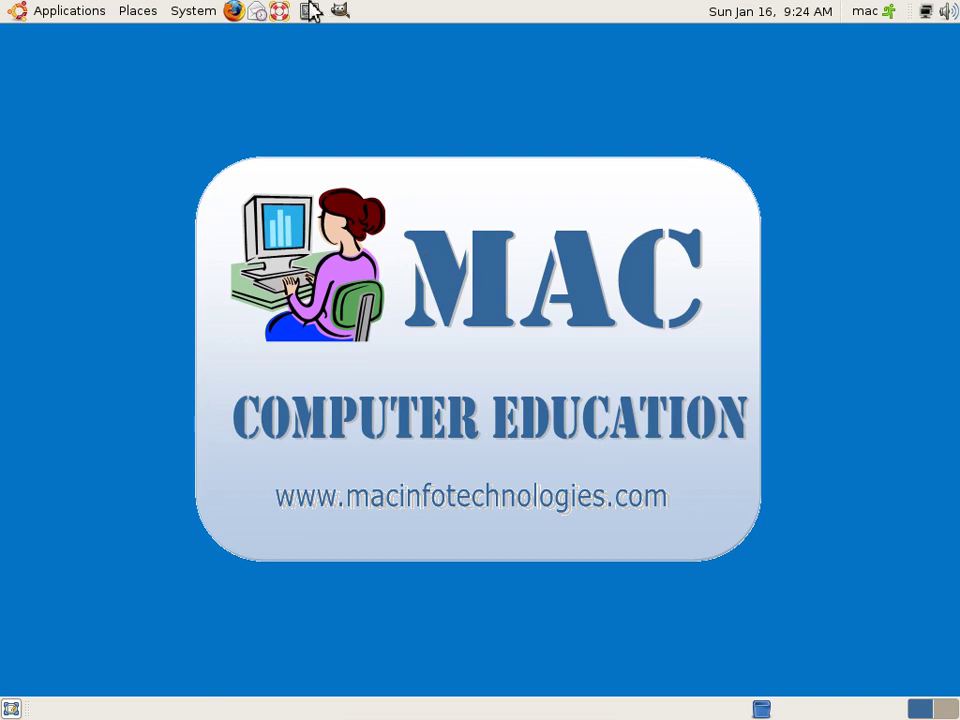
- Open the Screensaver preferences and preview the FlipScreen3D and FlipFlop themes
click(190, 16)
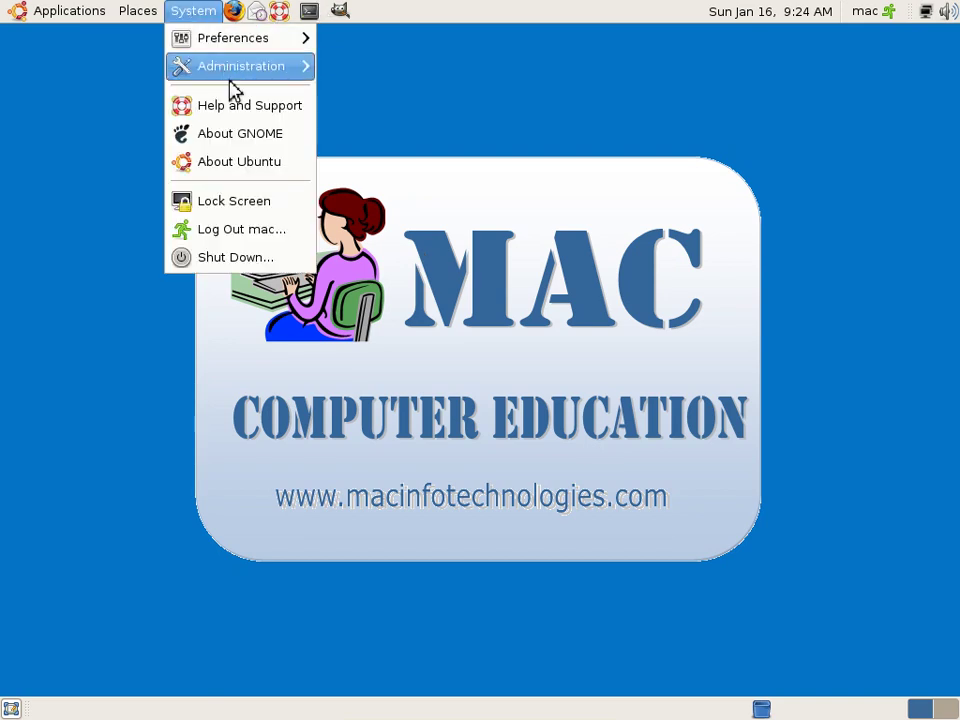
mouse_move(232, 75)
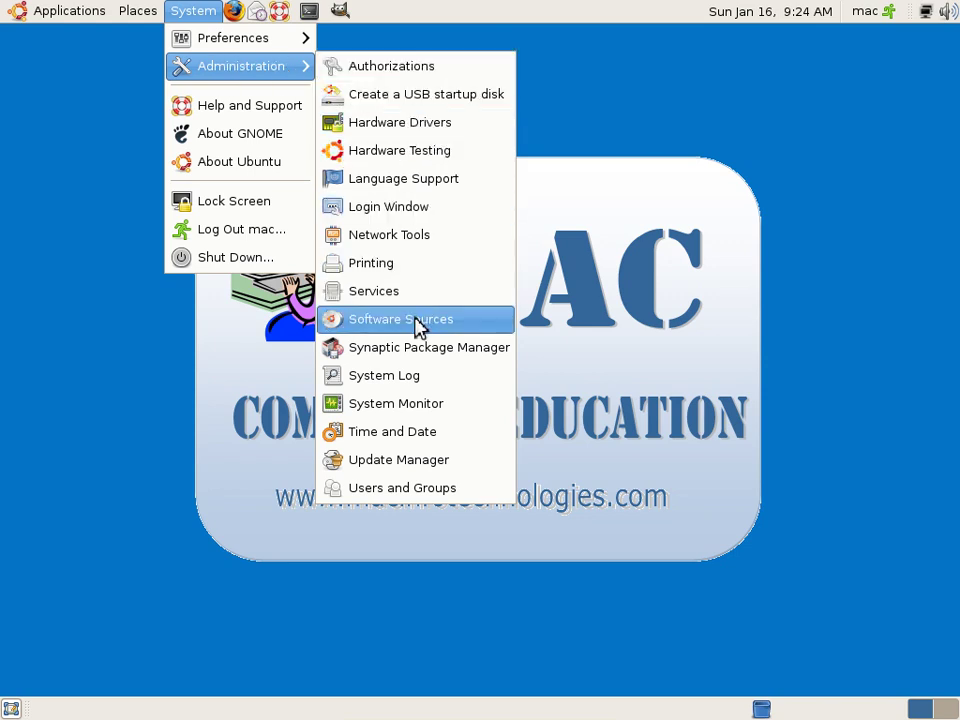
mouse_move(290, 38)
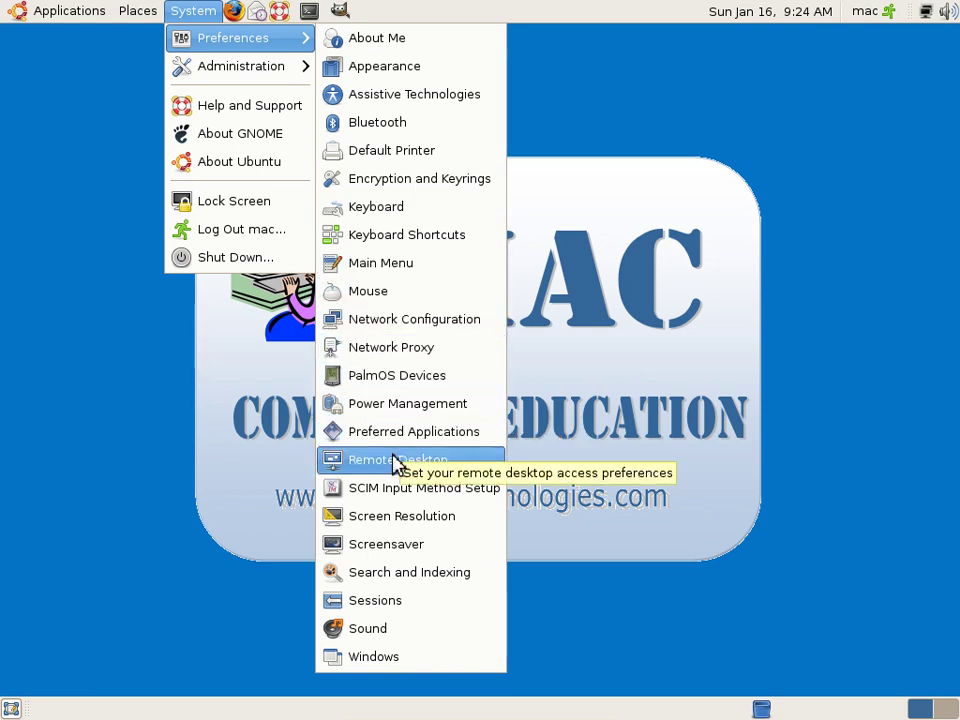
click(400, 548)
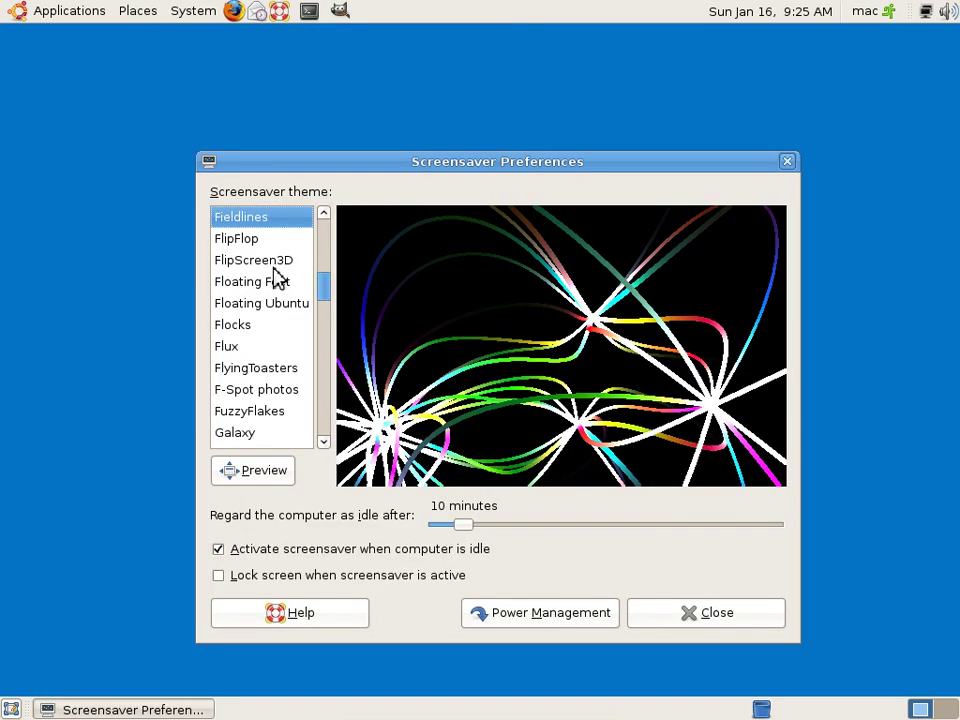
key(Down)
key(Down)
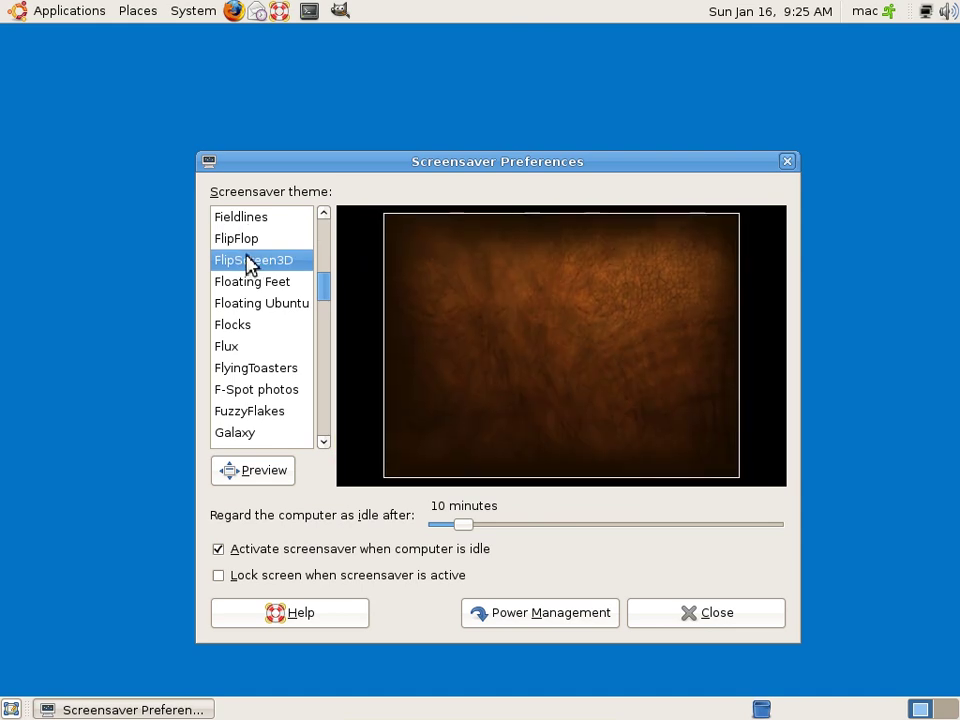
click(247, 246)
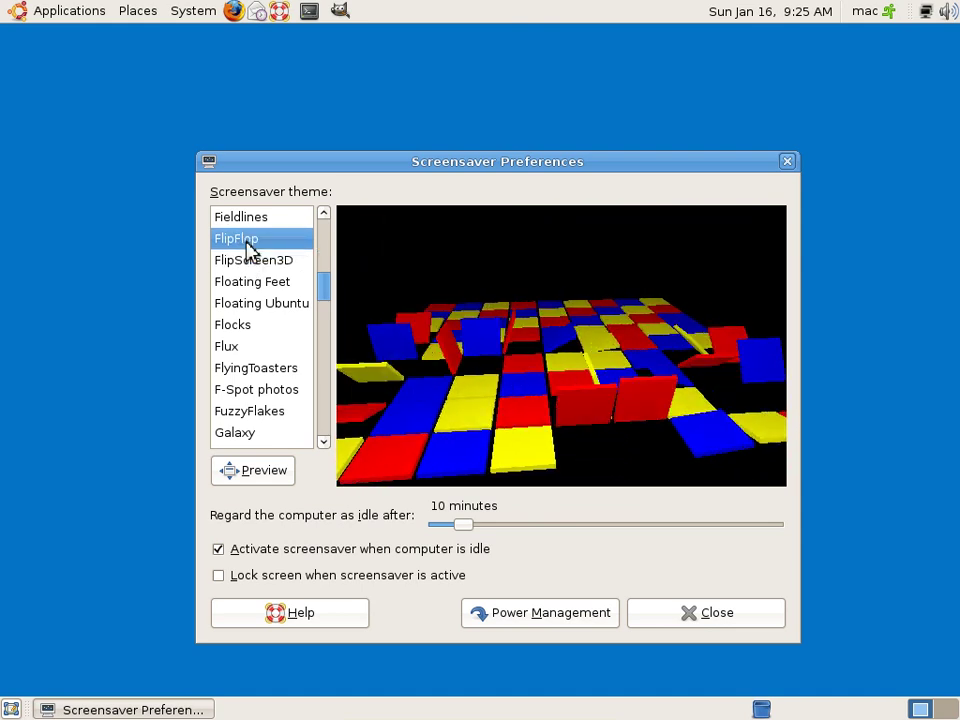
- Preview the Floating Ubuntu, Flux, Flocks, F-Spot photos, FuzzyFlakes and Galaxy screensaver themes in turn
click(264, 311)
click(241, 342)
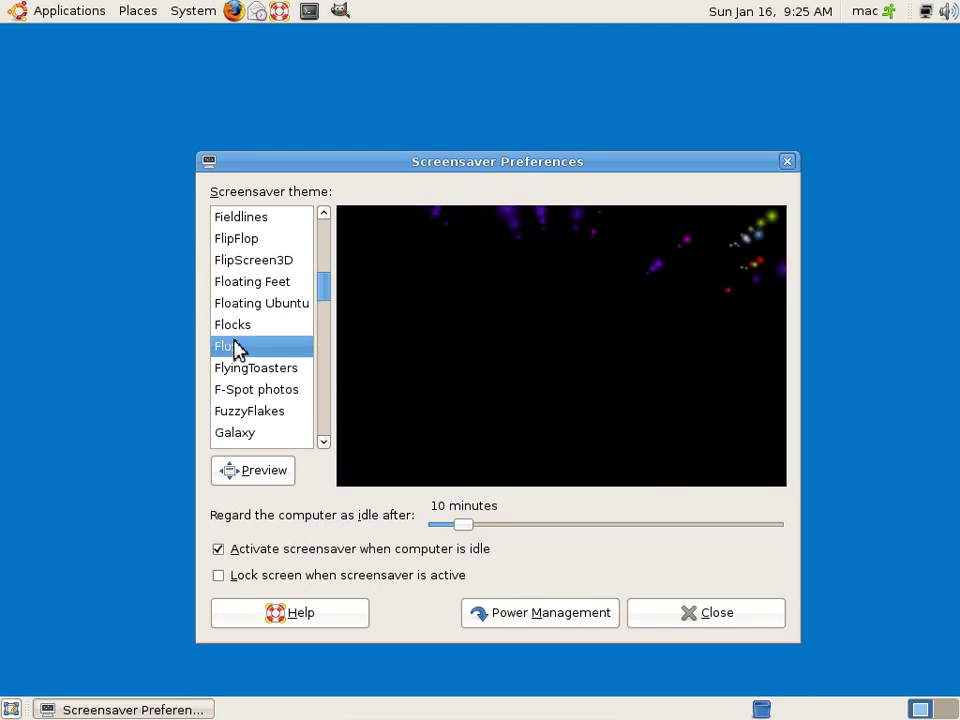
click(250, 328)
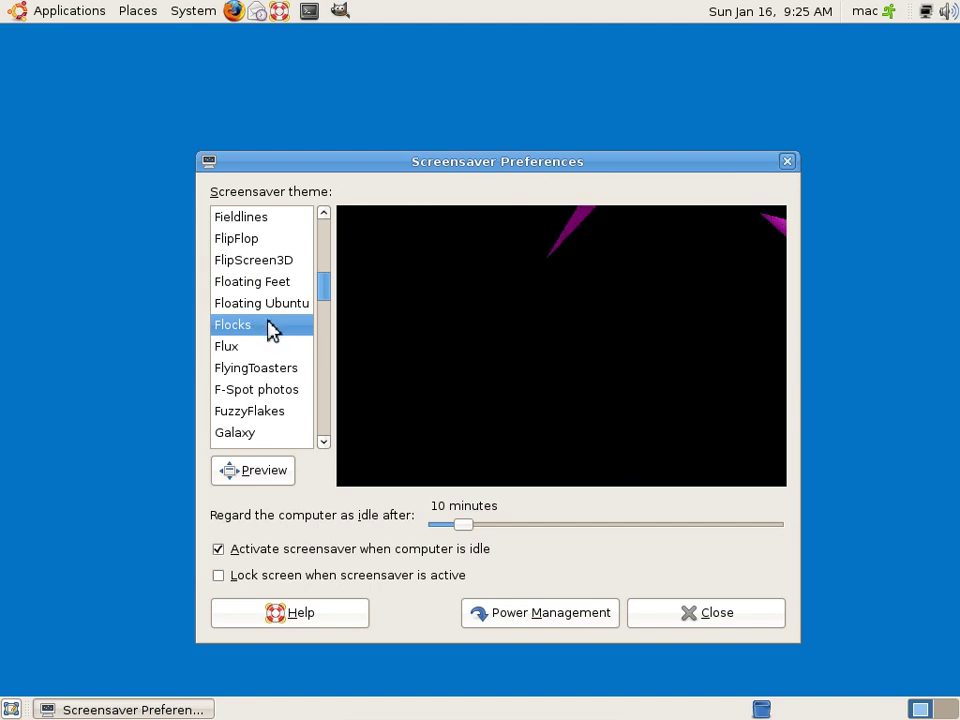
scroll(275, 370, down, 1)
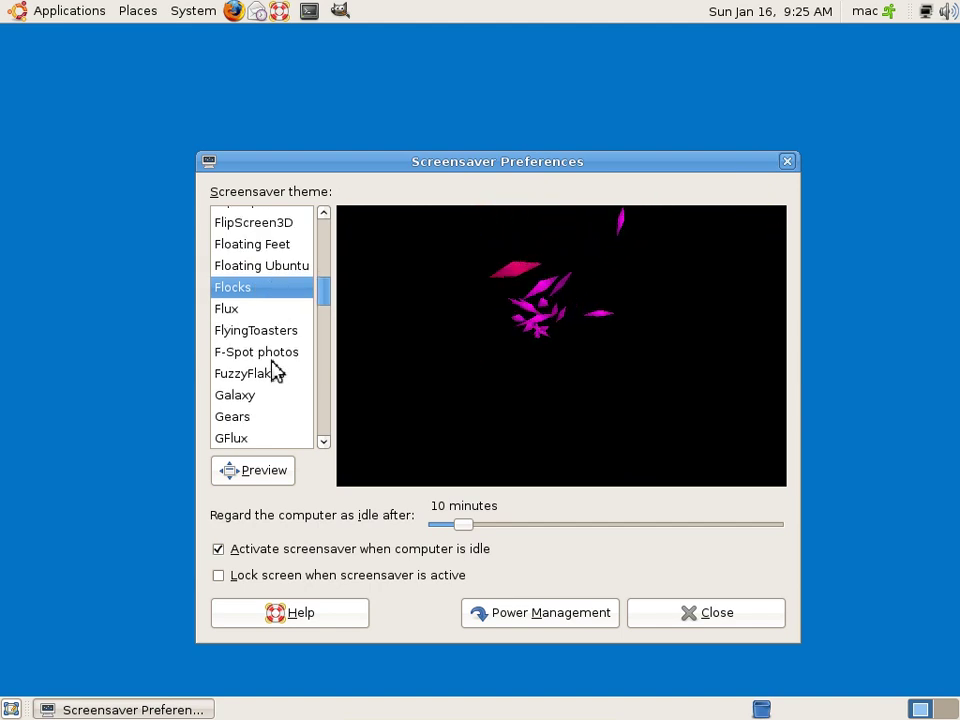
click(257, 358)
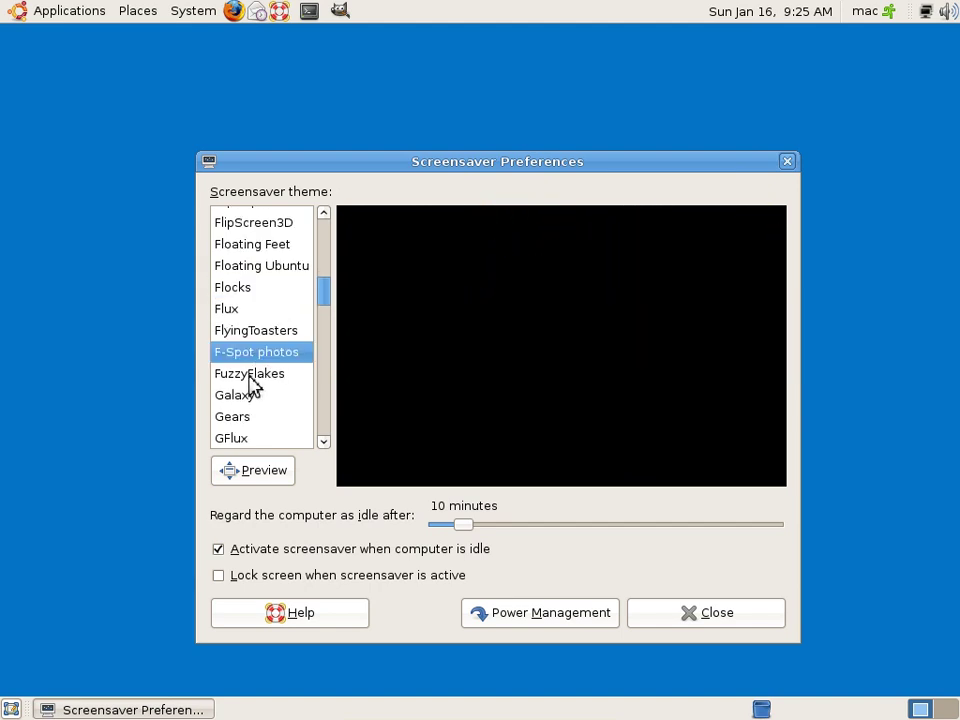
click(250, 380)
click(250, 398)
scroll(250, 406, down, 1)
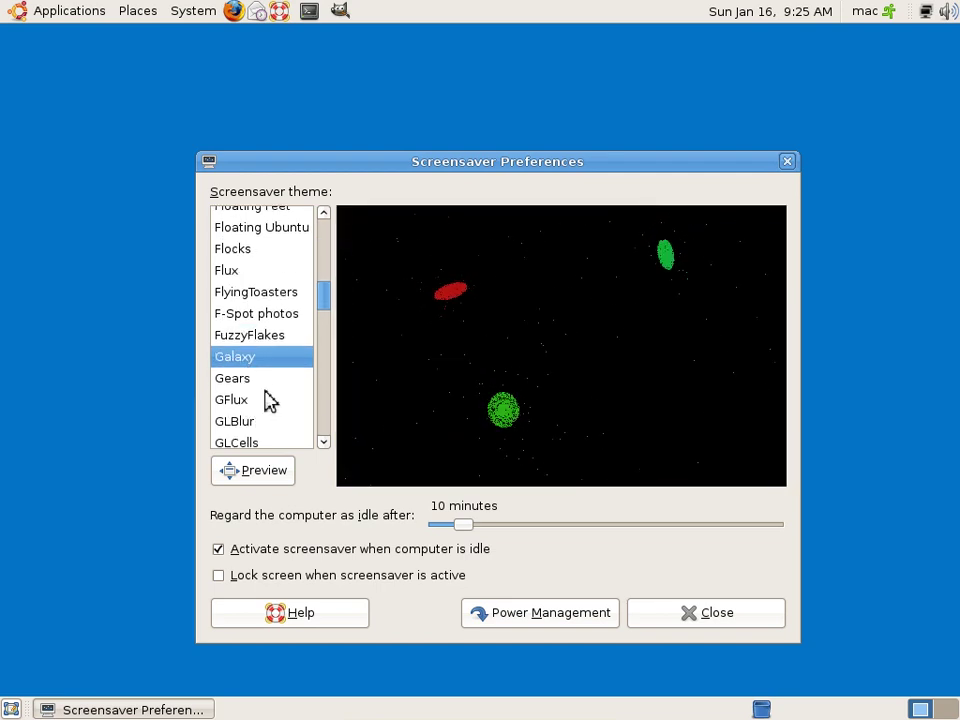
- Preview the Gears, GFlux, GLBlur and GLCells screensaver themes in turn
key(Down)
click(236, 401)
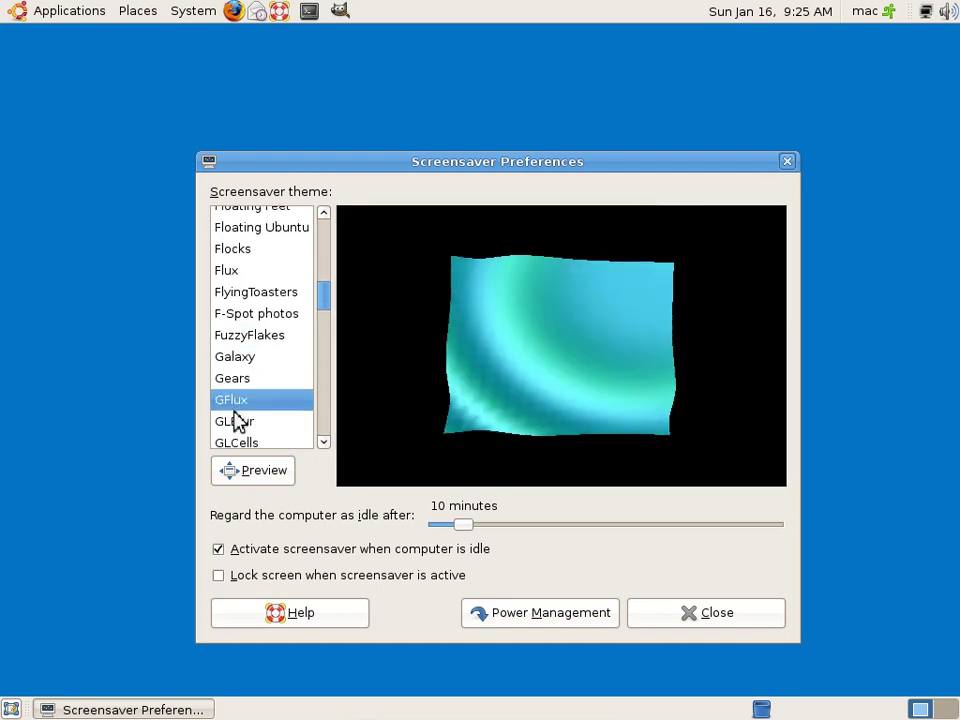
click(236, 422)
click(232, 441)
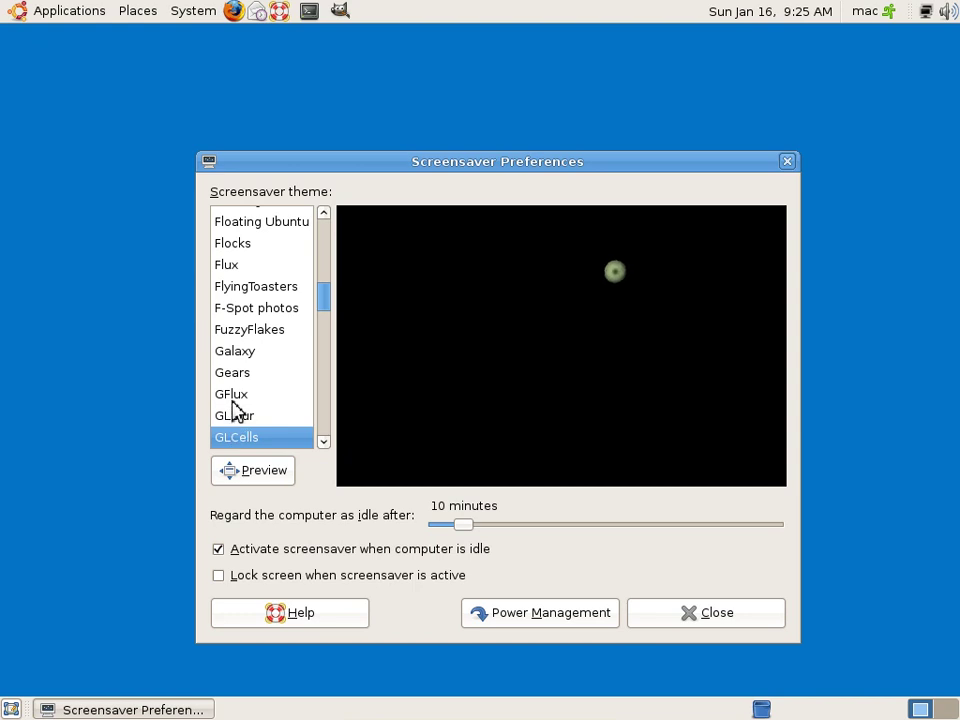
- Preview the Hufo's Smoke, Helios and MirrorBlob screensaver themes further down the list
scroll(236, 409, down, 5)
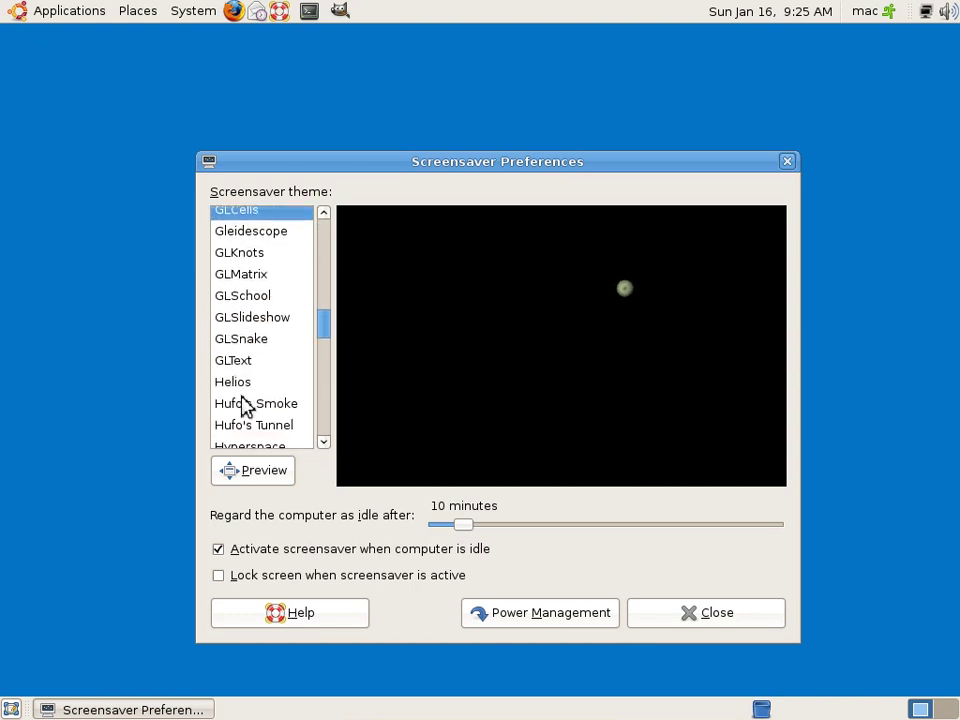
click(242, 403)
scroll(242, 405, down, 1)
click(242, 350)
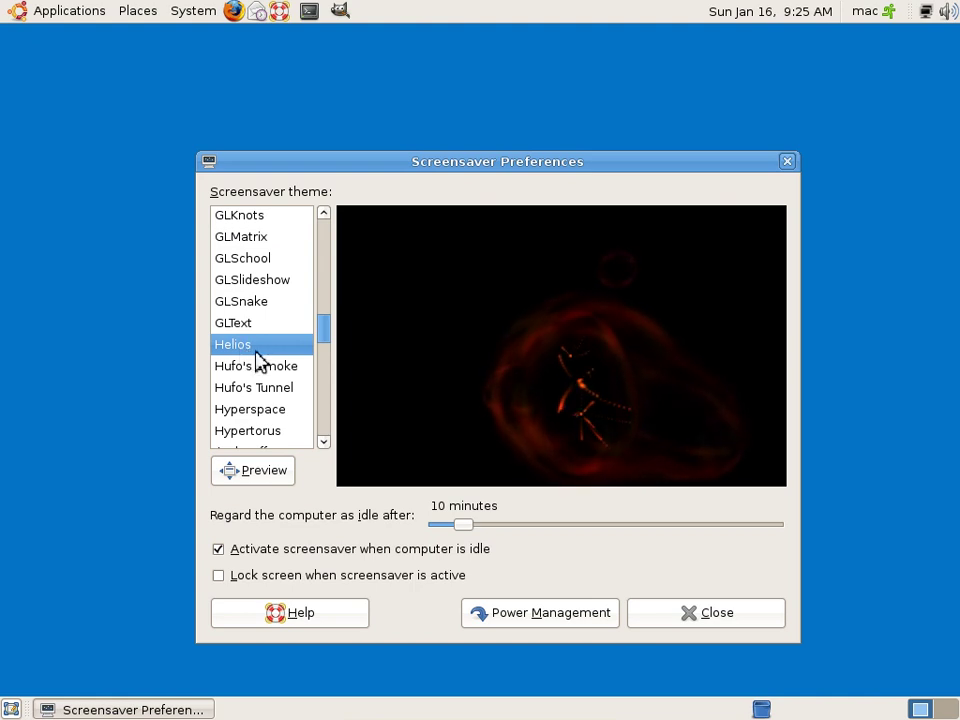
scroll(256, 365, down, 4)
click(249, 392)
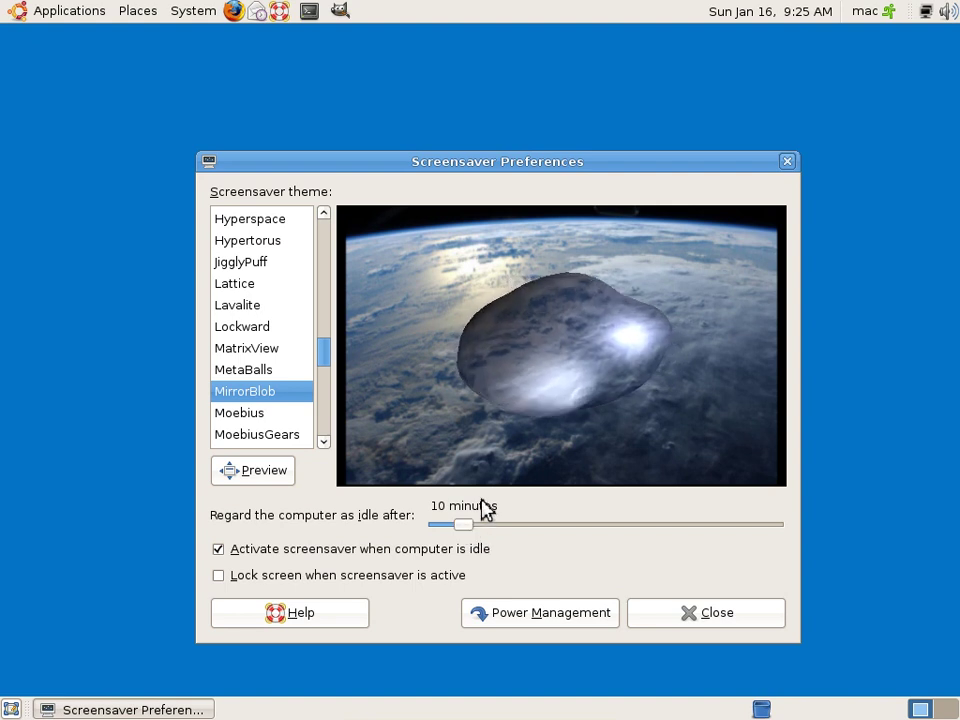
- Set the computer's idle time to 6 minutes, and check the linked Power Management preferences before closing them
mouse_move(467, 531)
mouse_down()
mouse_move(444, 534)
mouse_move(455, 533)
mouse_up()
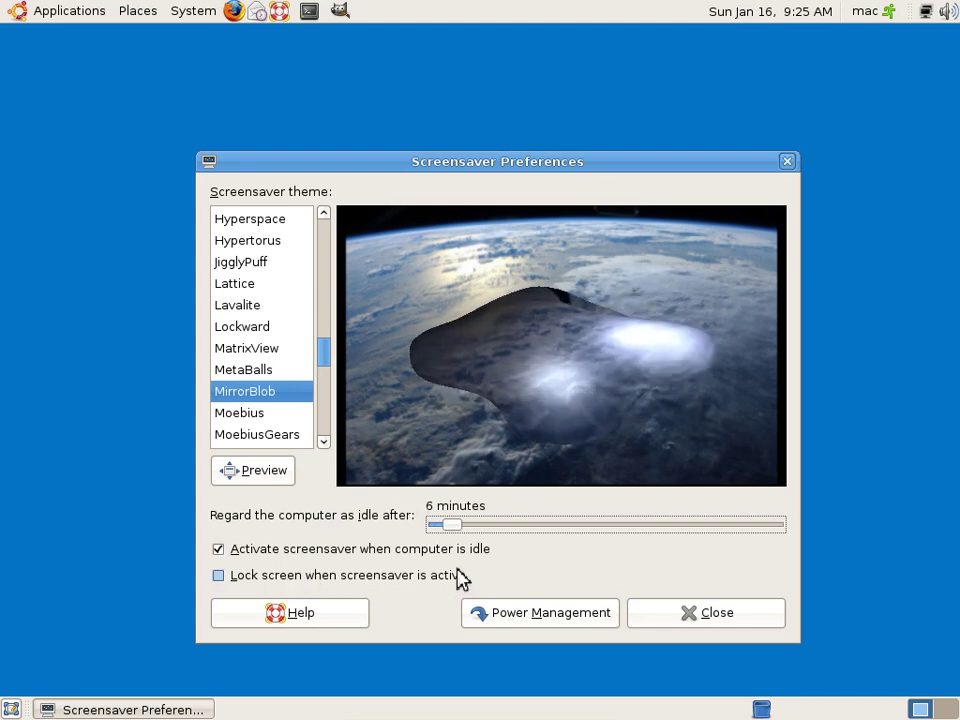
click(596, 624)
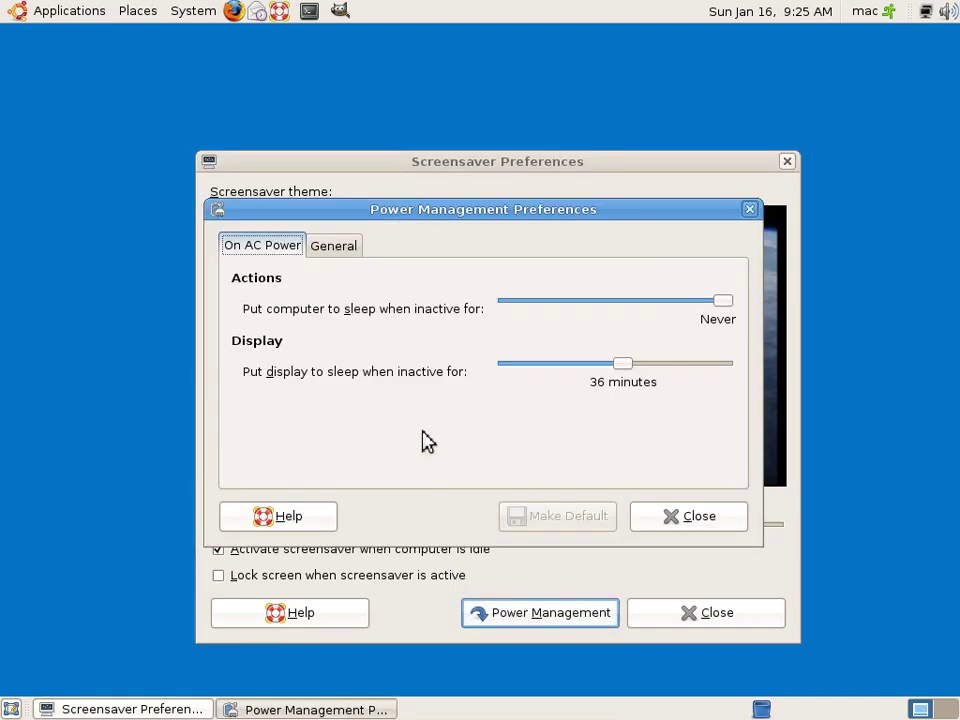
click(656, 519)
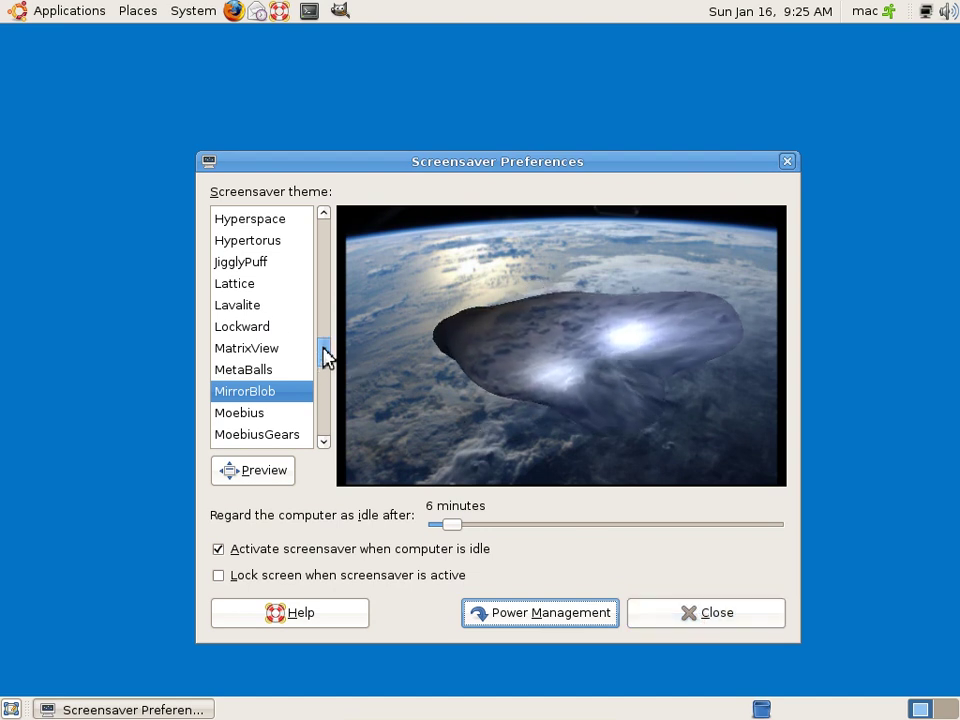
- Choose the Blank screen theme after trying Random, extend the idle time to the maximum, and close the Screensaver preferences
drag(325, 355, 326, 221)
click(297, 220)
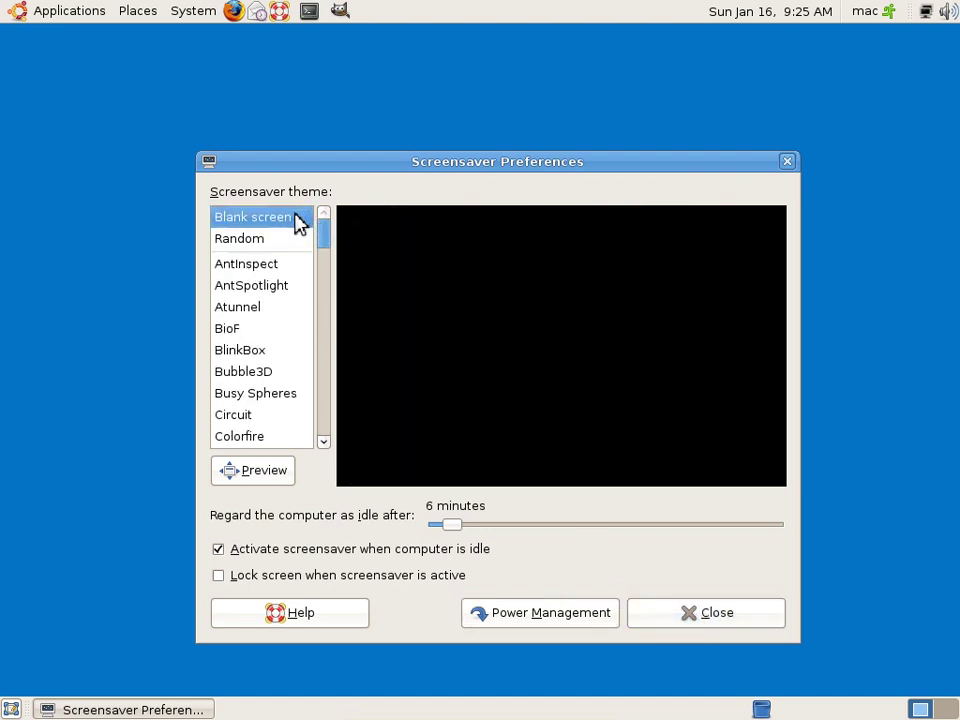
click(262, 240)
click(268, 219)
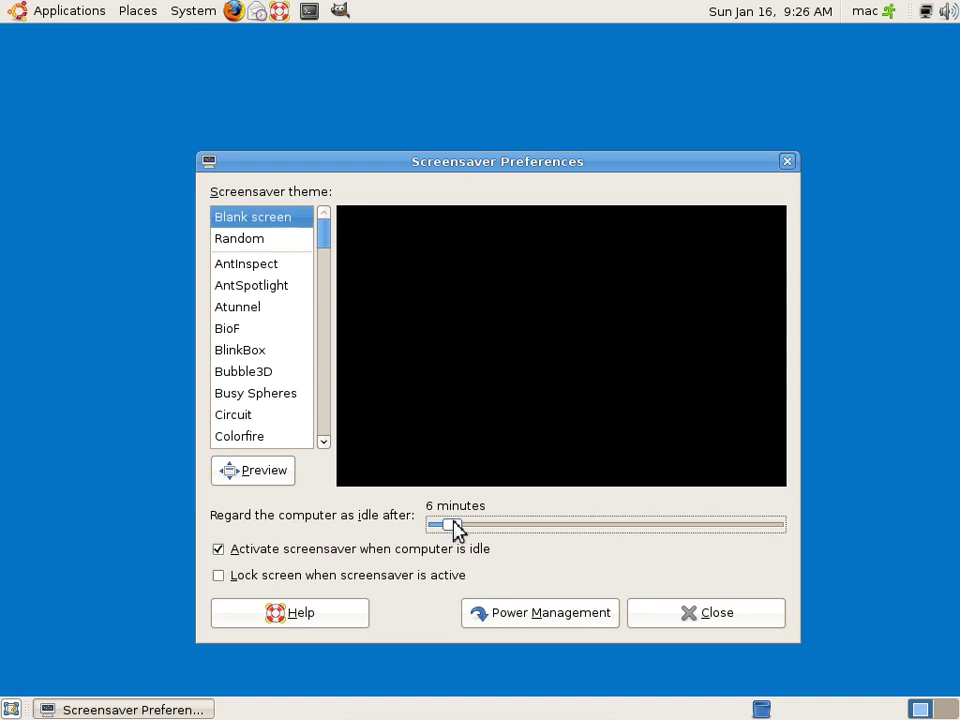
drag(455, 526, 784, 536)
click(733, 620)
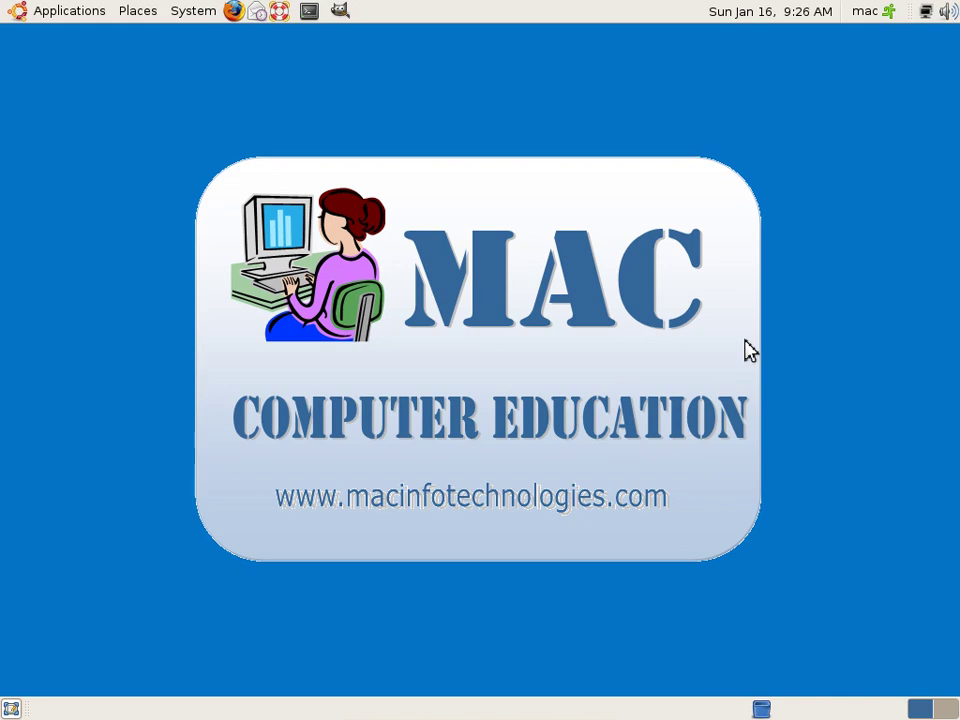
- Open the Sound preferences, review the Devices and Sounds settings, and close the window
click(199, 14)
mouse_move(231, 39)
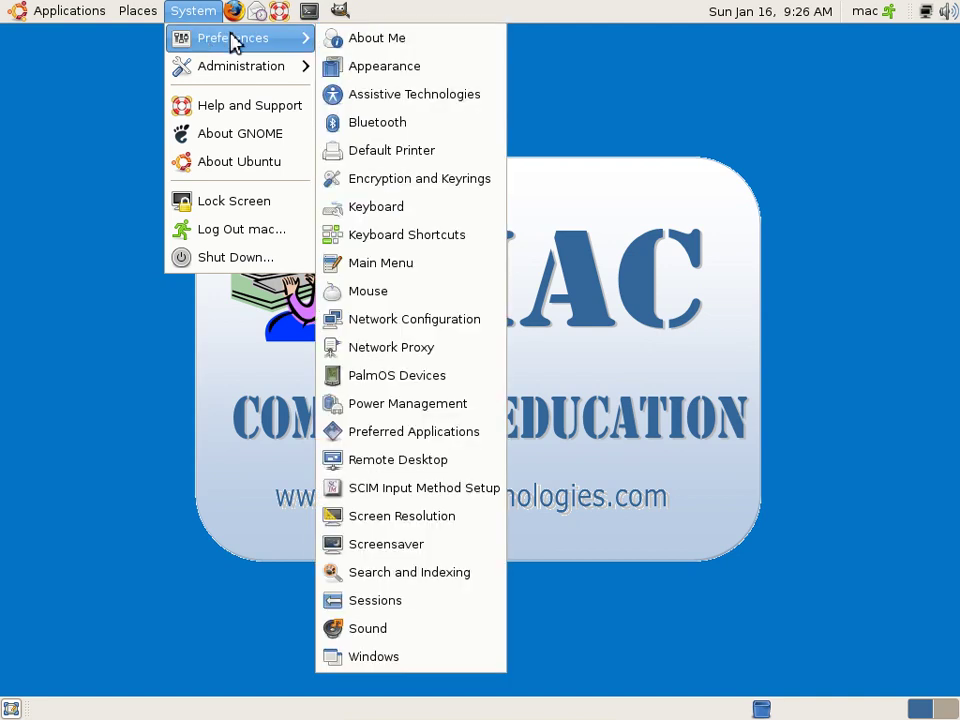
click(388, 630)
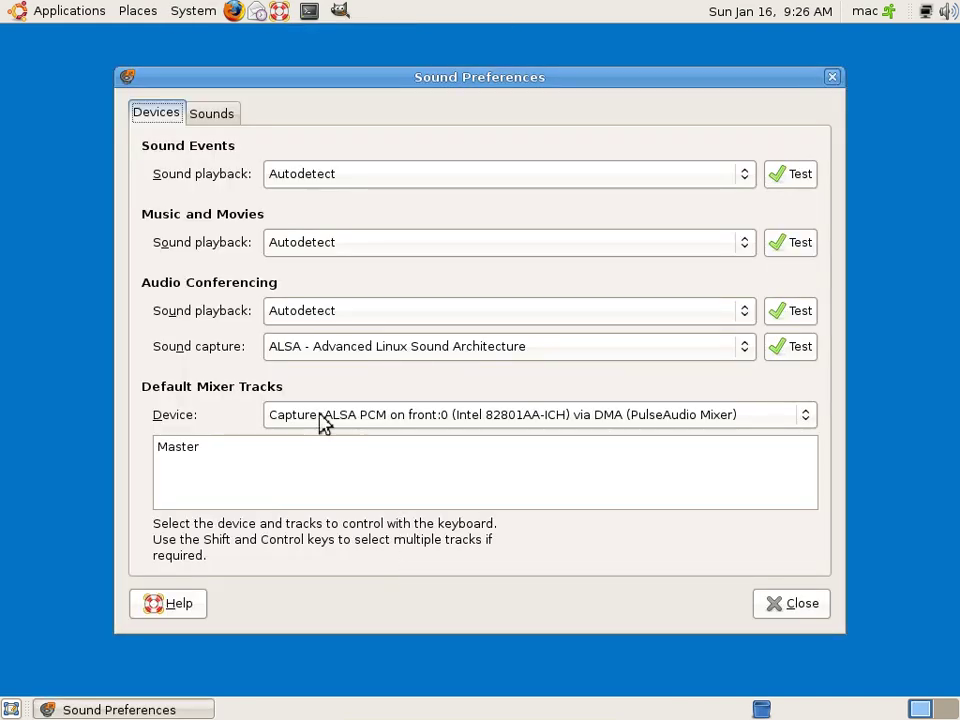
click(212, 114)
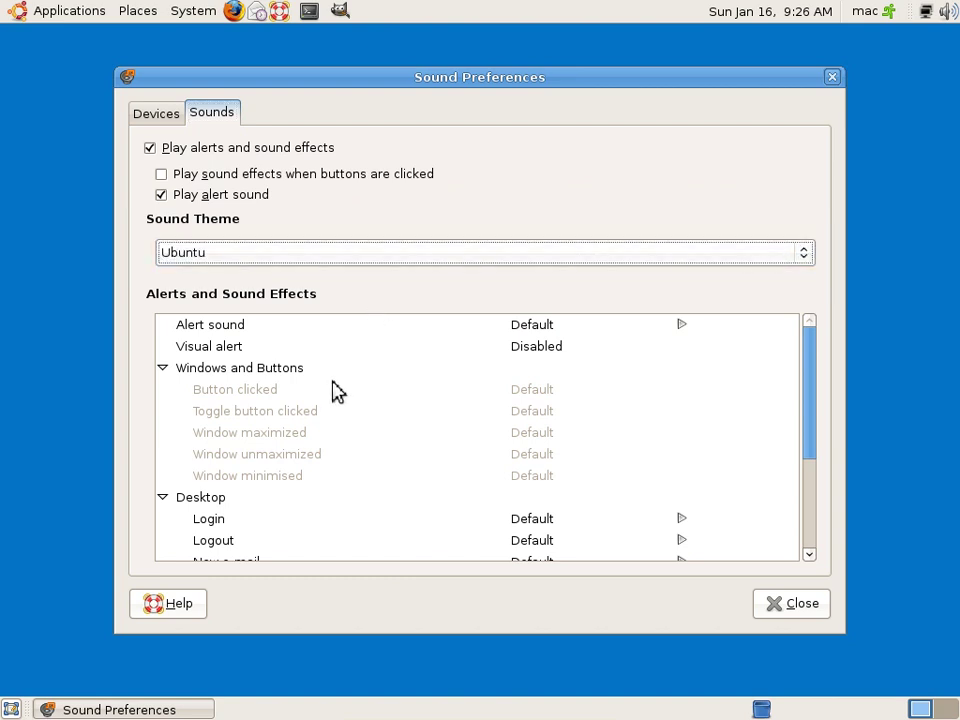
click(152, 113)
click(800, 603)
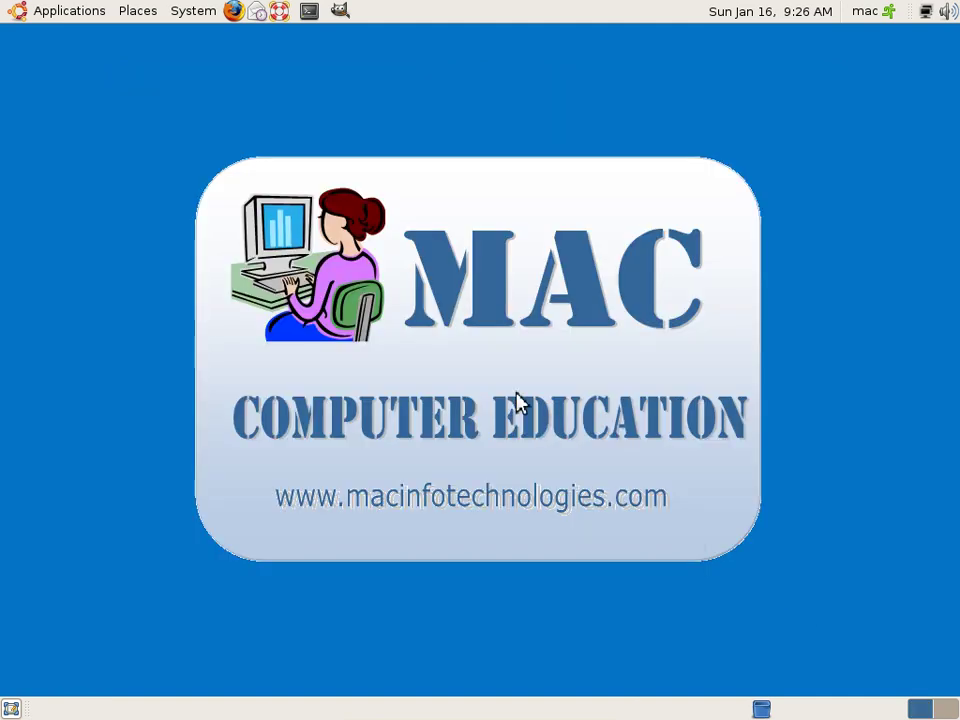